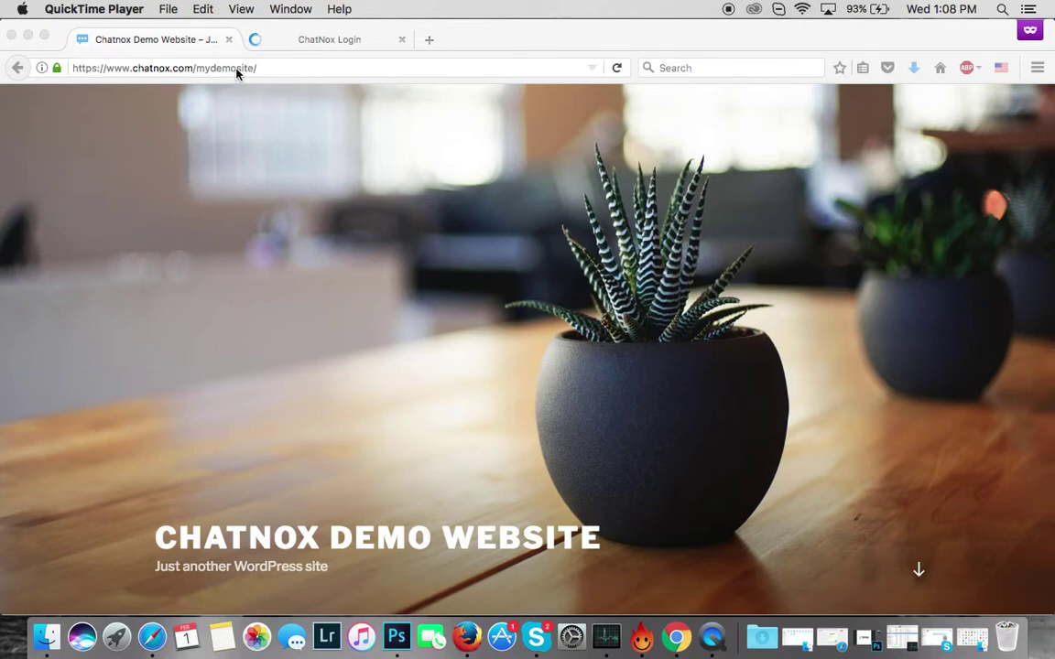
# - Go to the site's /admin address to reach the WordPress login page
pyautogui.click(278, 73)
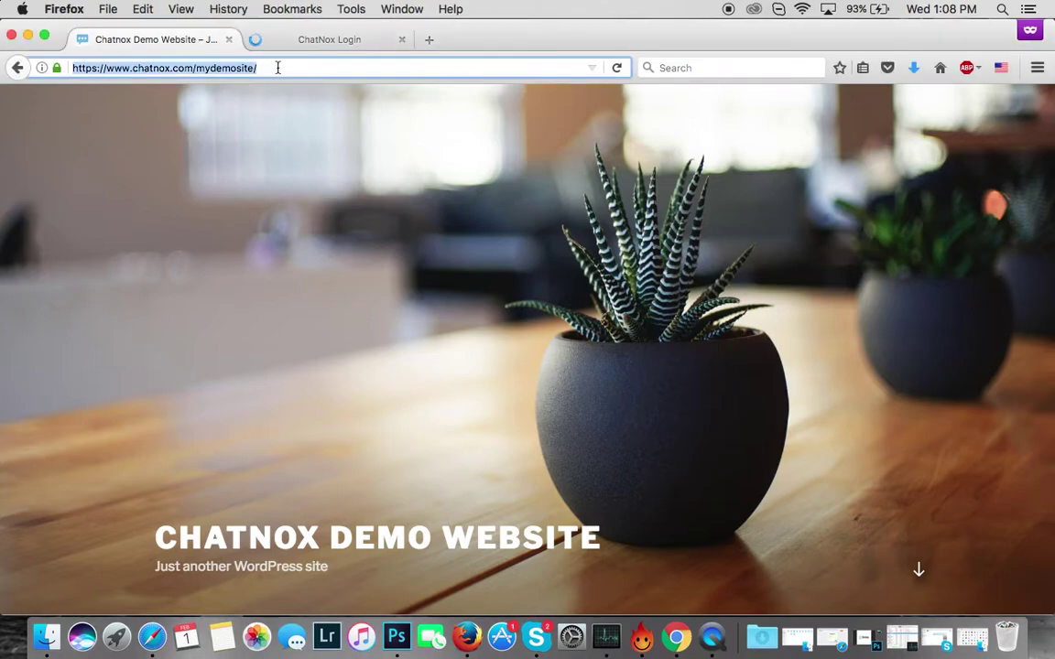
pyautogui.click(278, 72)
pyautogui.write('admn')
pyautogui.press('BackSpace')
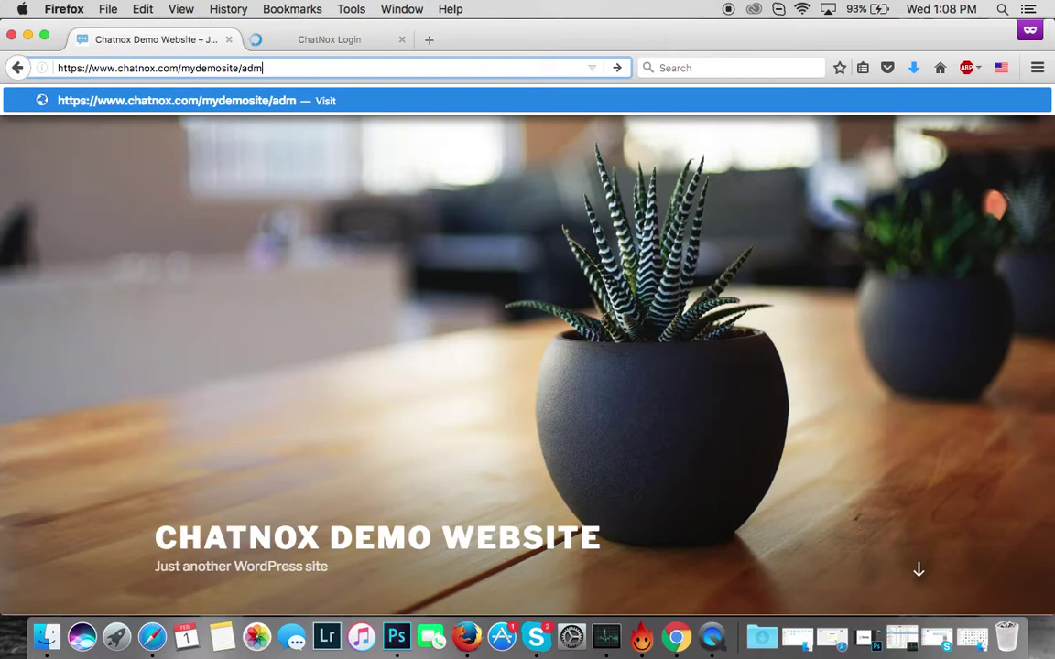
pyautogui.write('in')
pyautogui.press('Return')
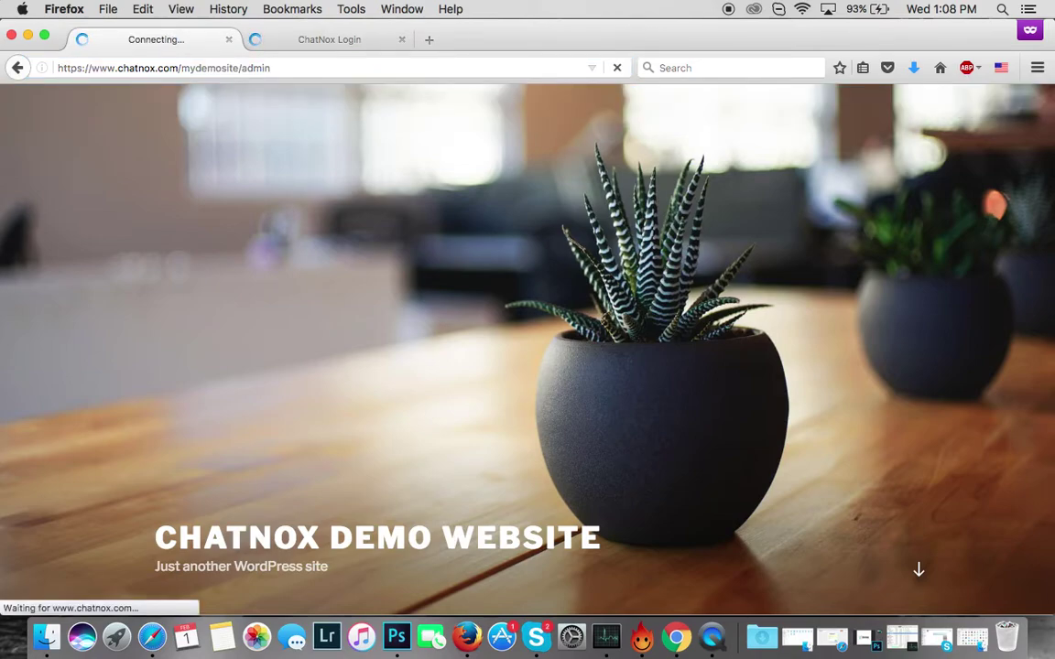
# - Log in with the site's admin username and password
pyautogui.write('cht')
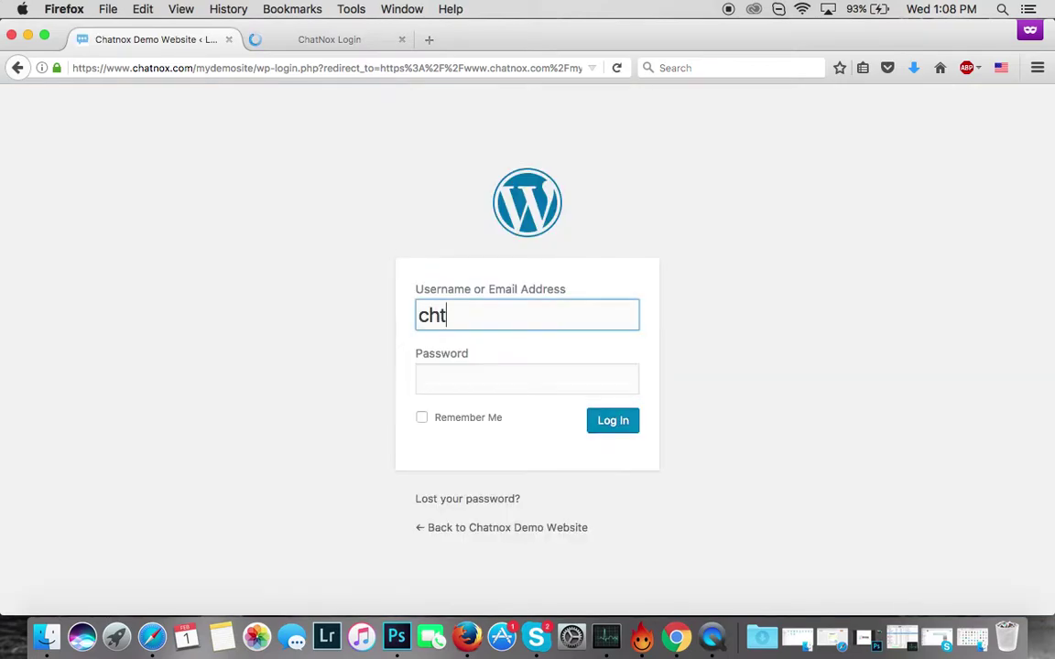
pyautogui.press('BackSpace')
pyautogui.write('atnoxdemo')
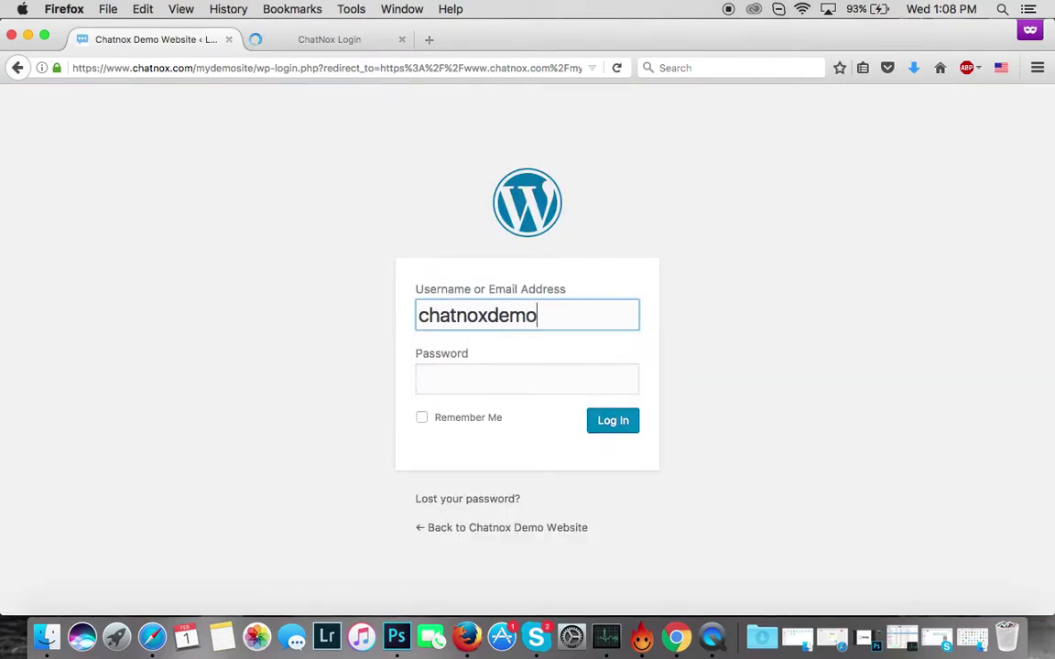
pyautogui.press('Tab')
pyautogui.write('••••••••••')
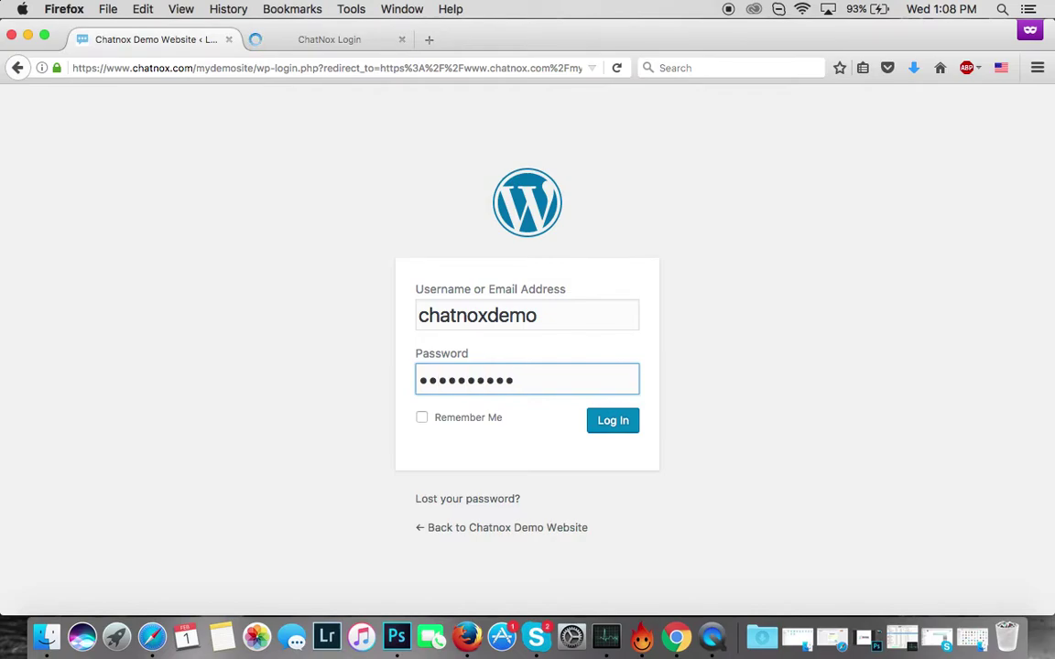
pyautogui.write('•')
pyautogui.click(619, 424)
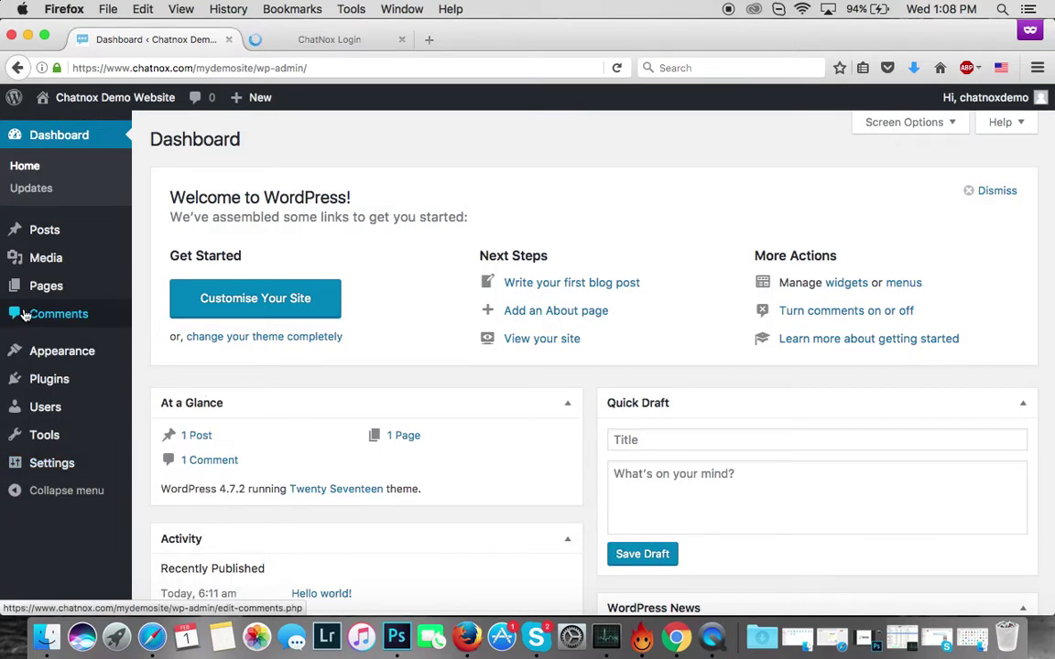
# - Search Plugins > Add New for 'chatnox', then install and activate Chatnox Live Chat Plugin
pyautogui.click(43, 383)
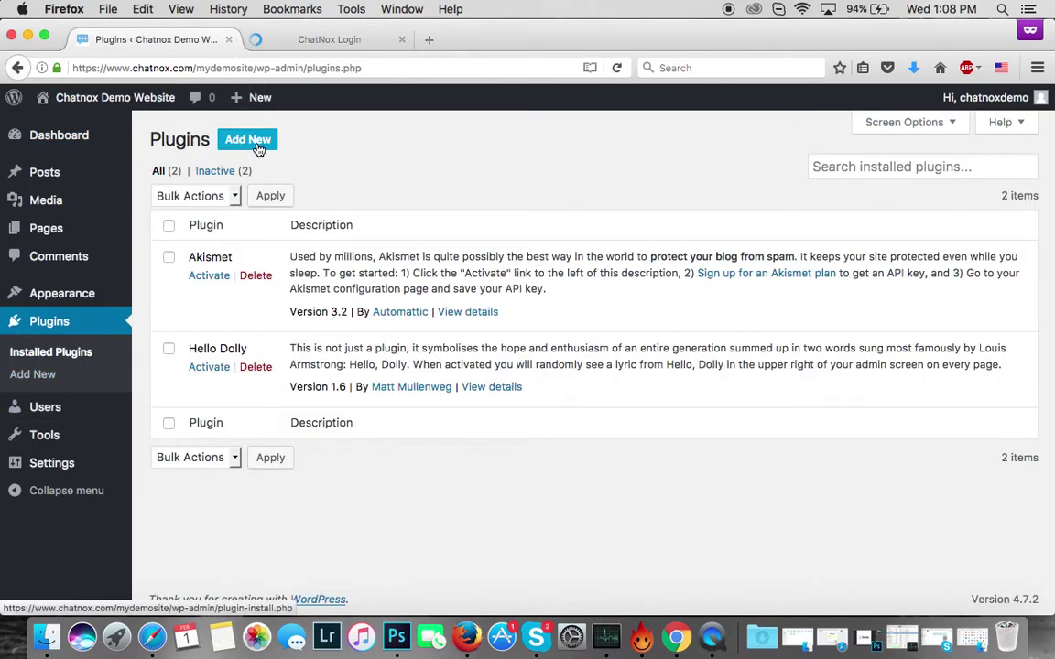
pyautogui.click(257, 143)
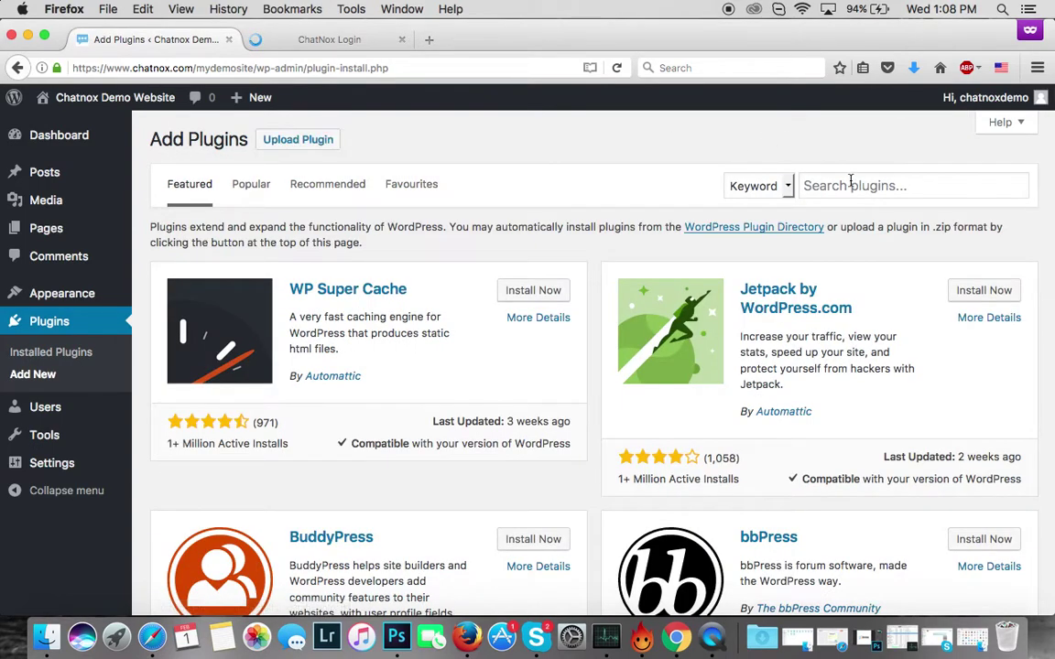
pyautogui.click(850, 185)
pyautogui.write('chatnox')
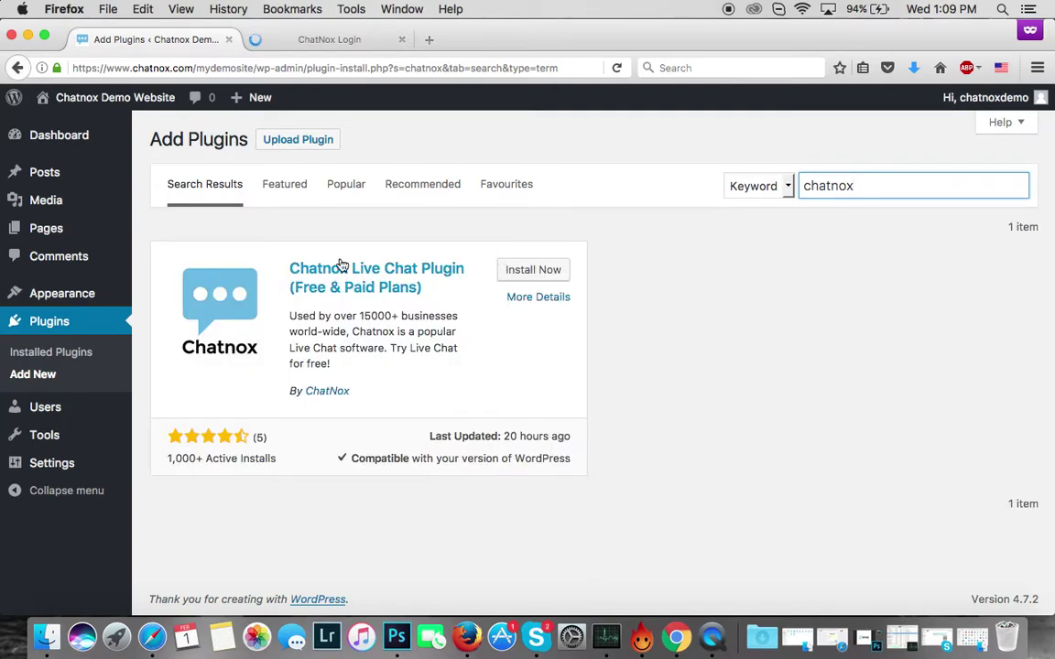
pyautogui.click(530, 277)
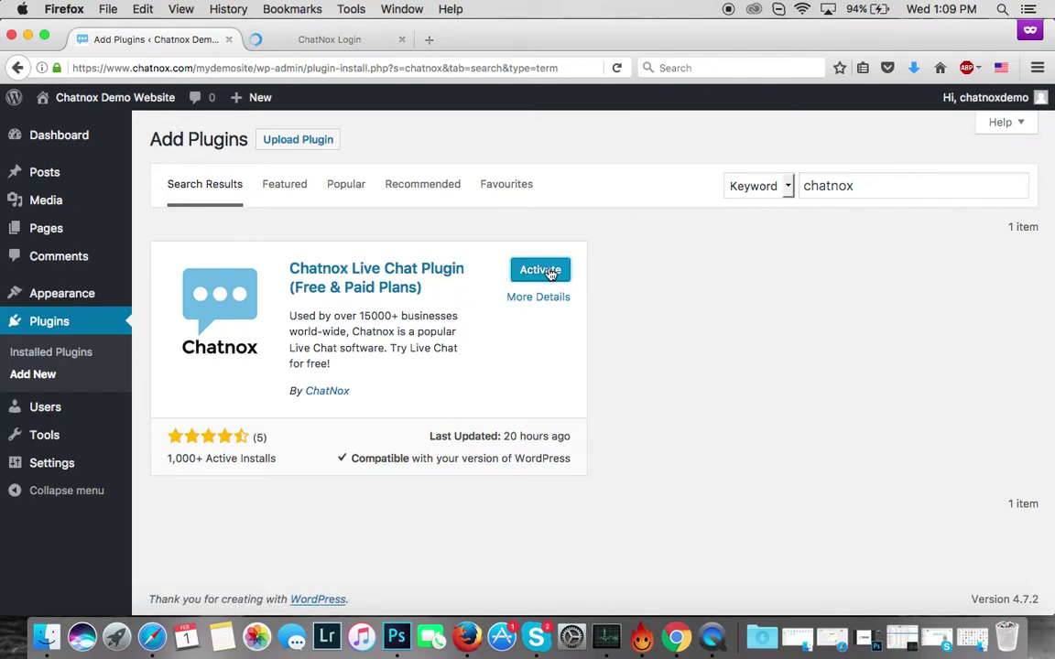
pyautogui.click(550, 272)
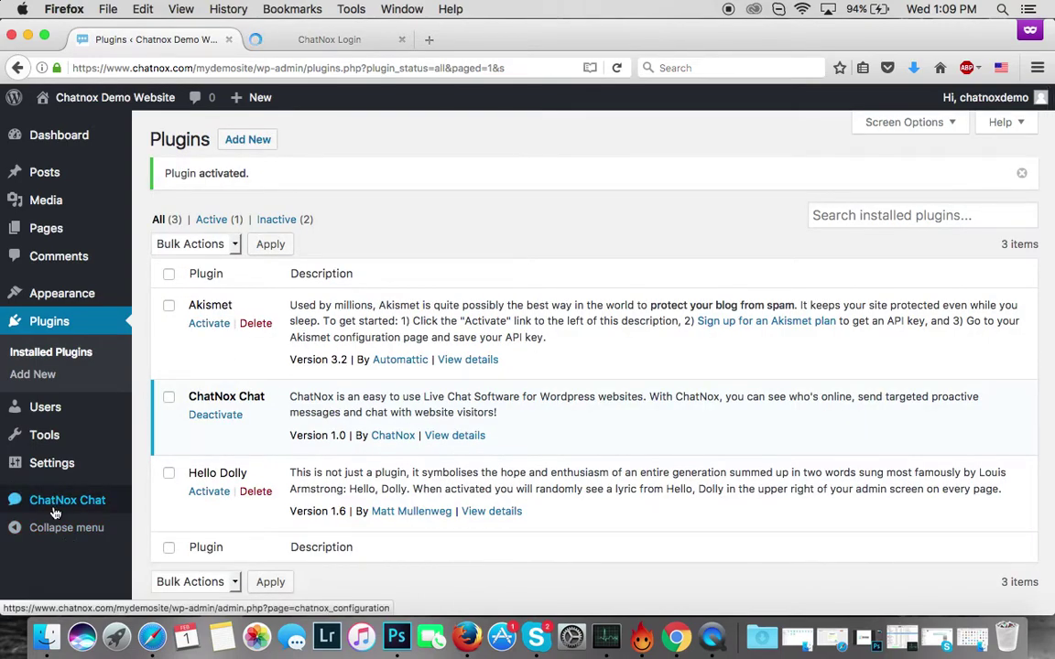
# - On the ChatNox Chat page, enter the ChatNox account e-mail and password and connect
pyautogui.click(55, 510)
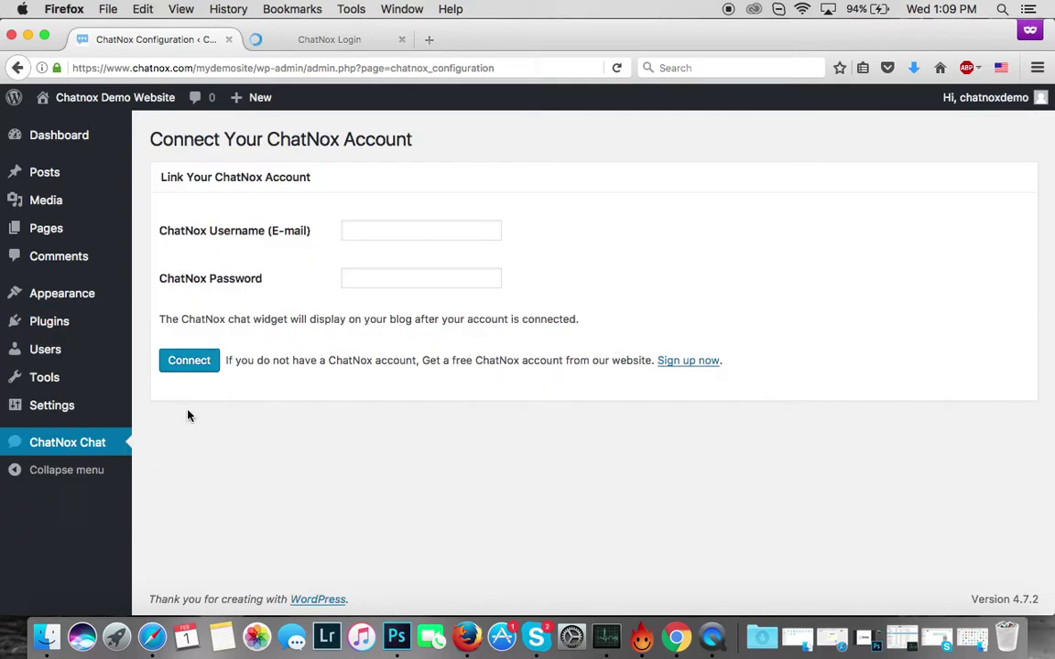
pyautogui.click(403, 229)
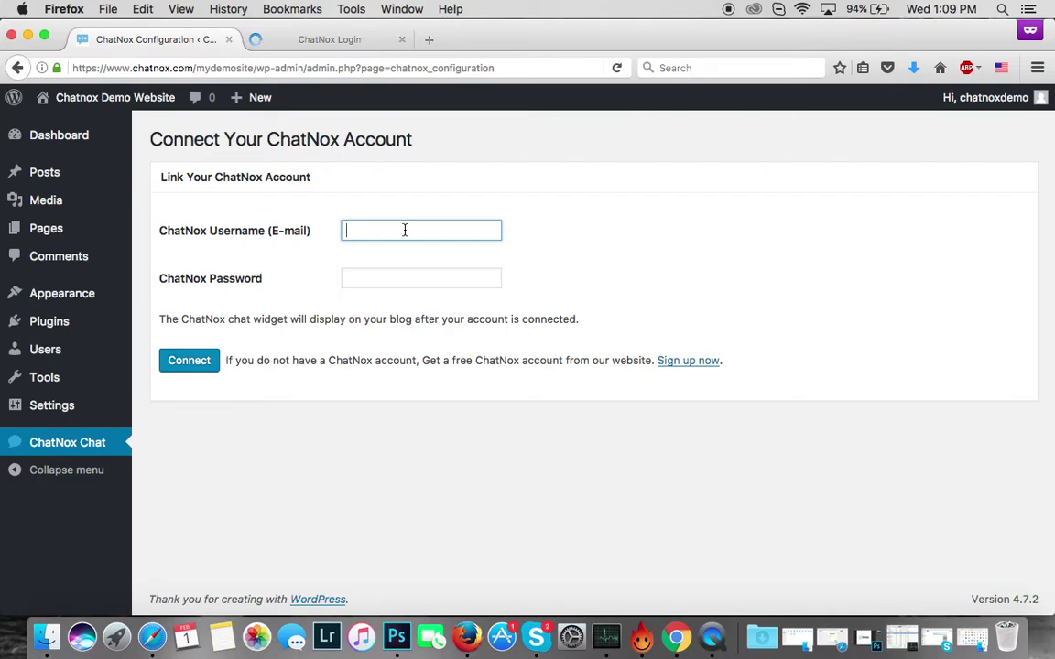
pyautogui.press('Tab')
pyautogui.write('••••••••••')
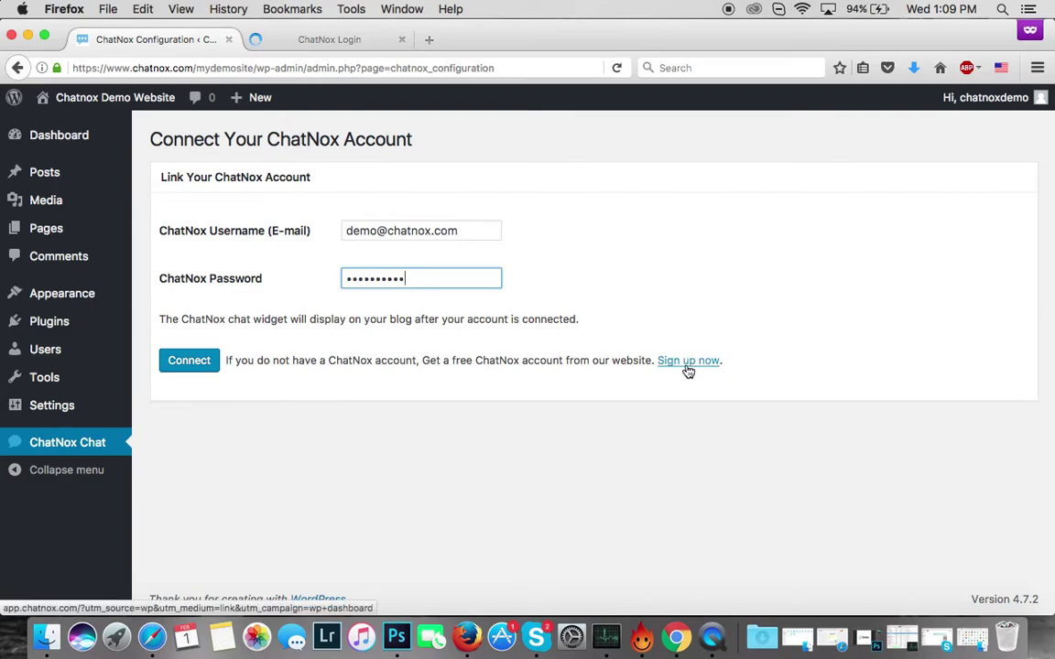
pyautogui.click(191, 365)
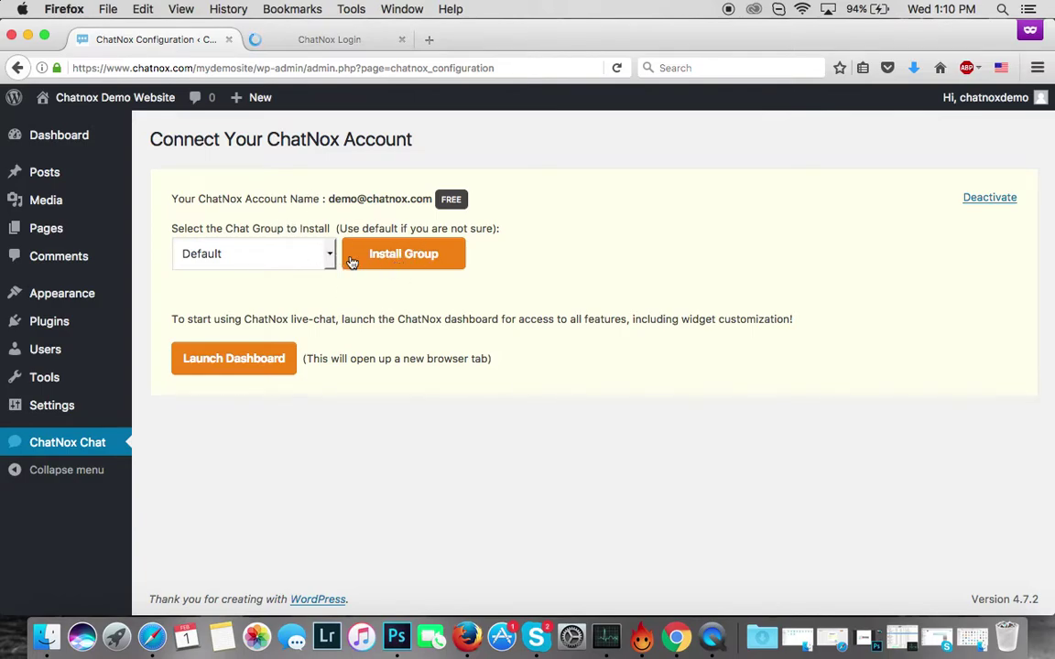
# - Install the Default chat group on the site
pyautogui.click(380, 259)
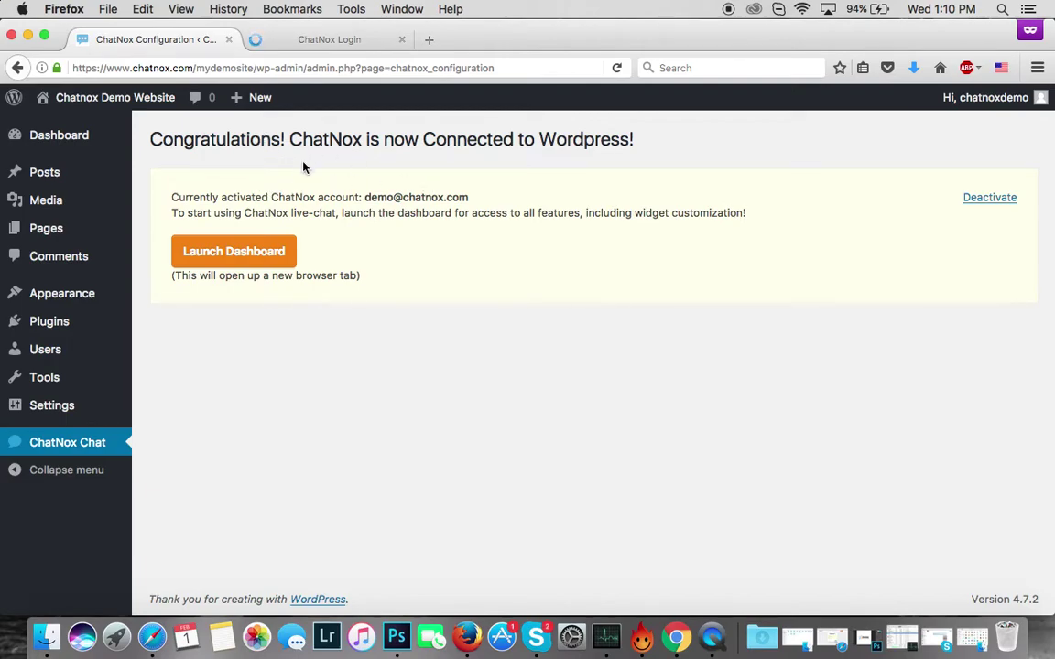
pyautogui.moveTo(971, 97)
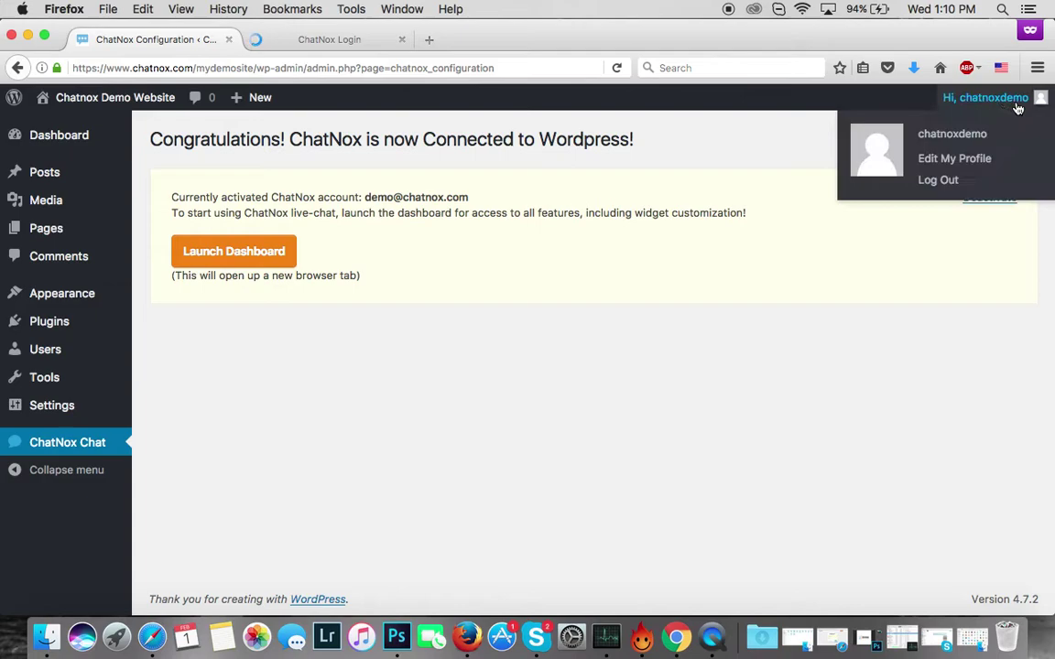
# - Log out of WordPress and load the demo site's homepage
pyautogui.click(949, 183)
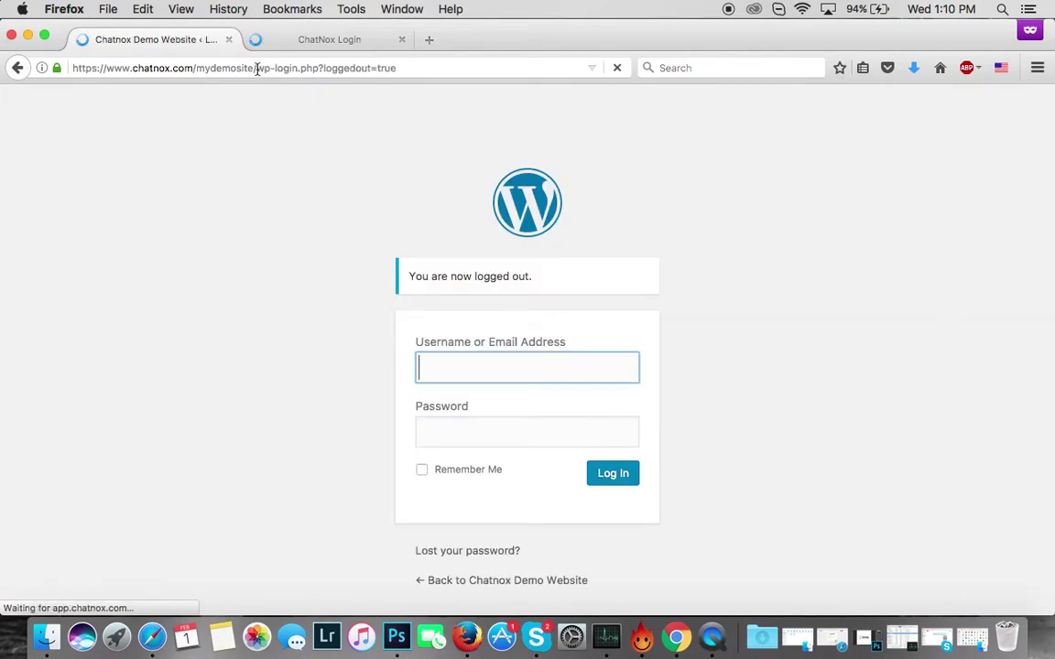
pyautogui.moveTo(257, 68); pyautogui.dragTo(400, 70)
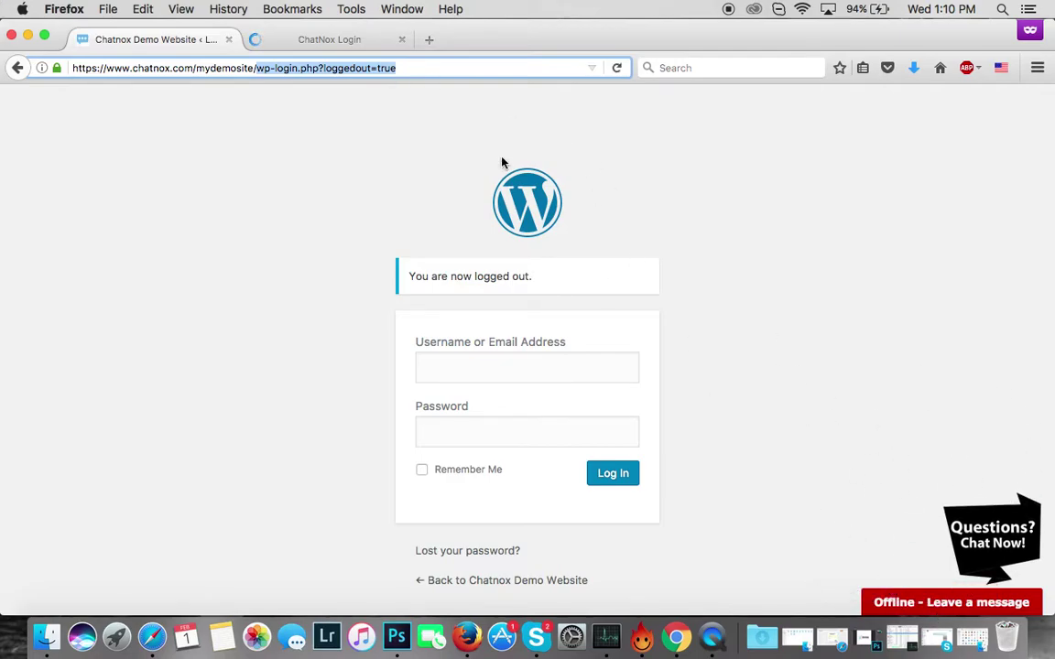
pyautogui.press('BackSpace')
pyautogui.press('Return')
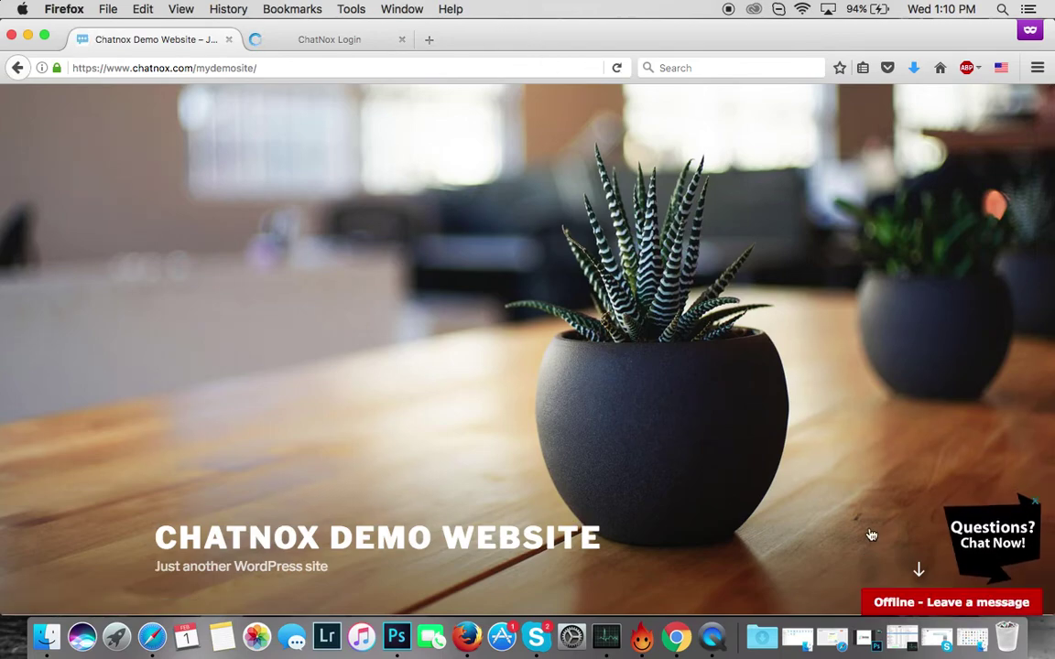
# - Open the 'Offline - Leave a message' chat widget, then collapse it back to its bar
pyautogui.scroll(-3, 867, 558)
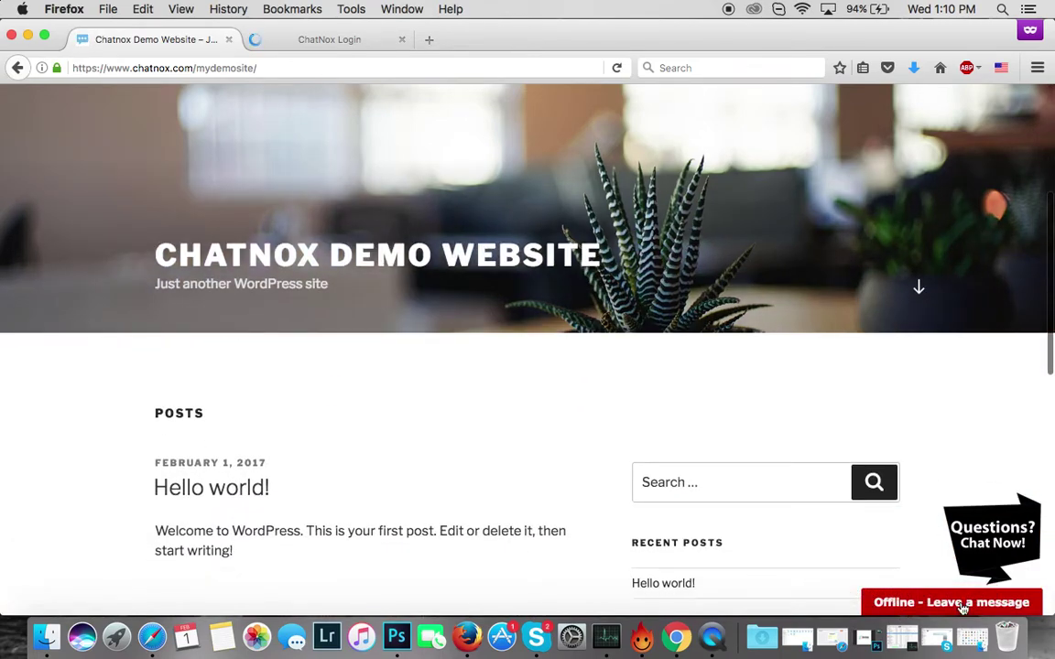
pyautogui.click(963, 609)
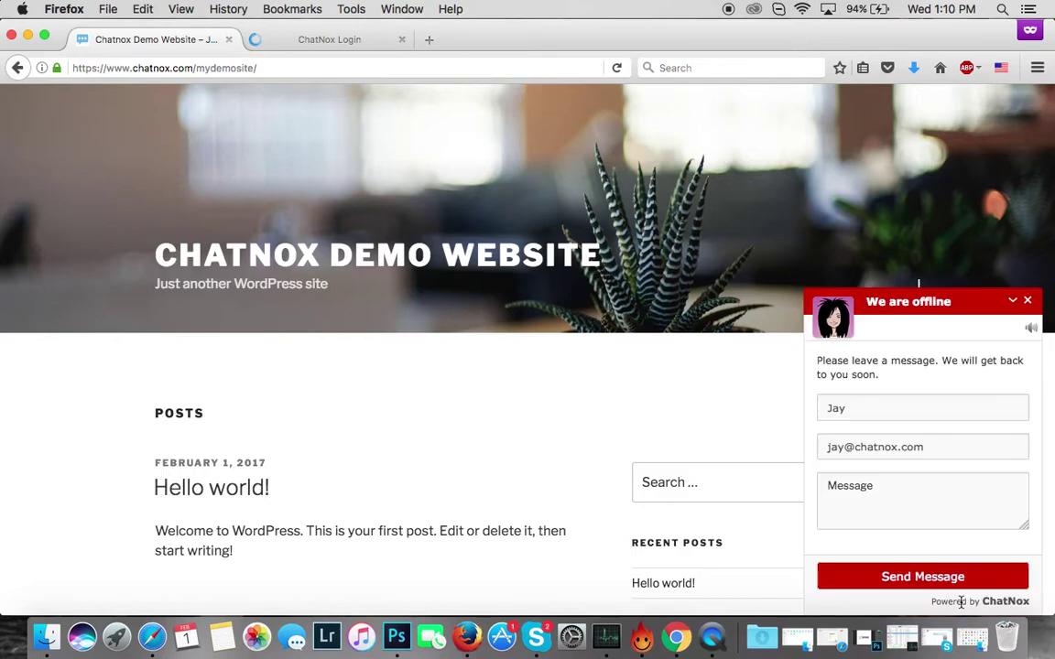
pyautogui.click(1015, 301)
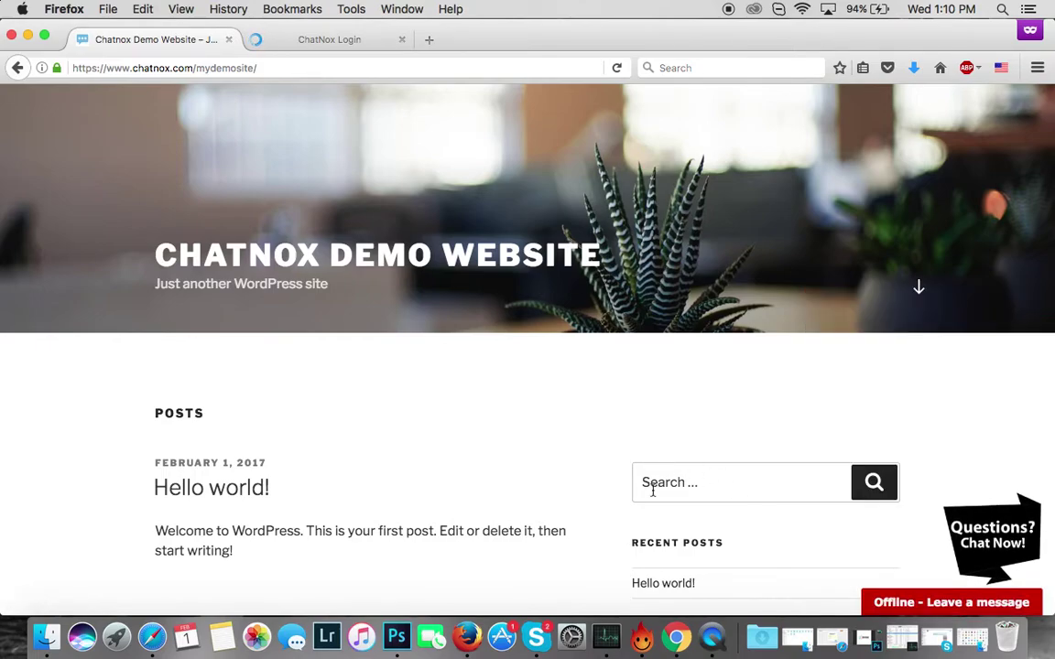
pyautogui.scroll(3, 652, 490)
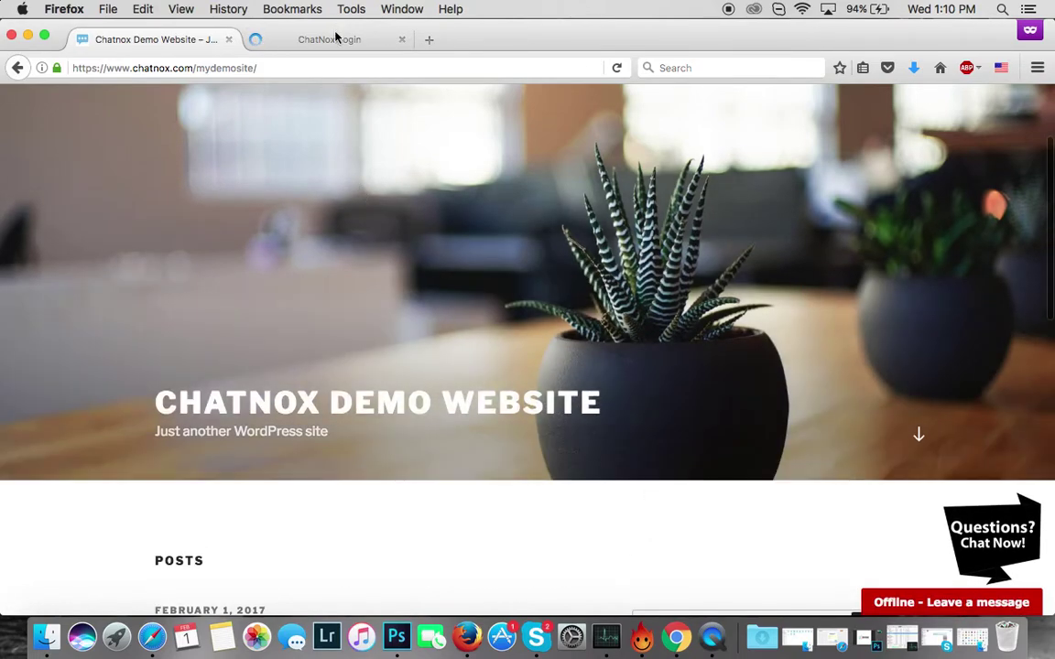
# - Enter the ChatNox account e-mail and password on the ChatNox login form
pyautogui.click(332, 40)
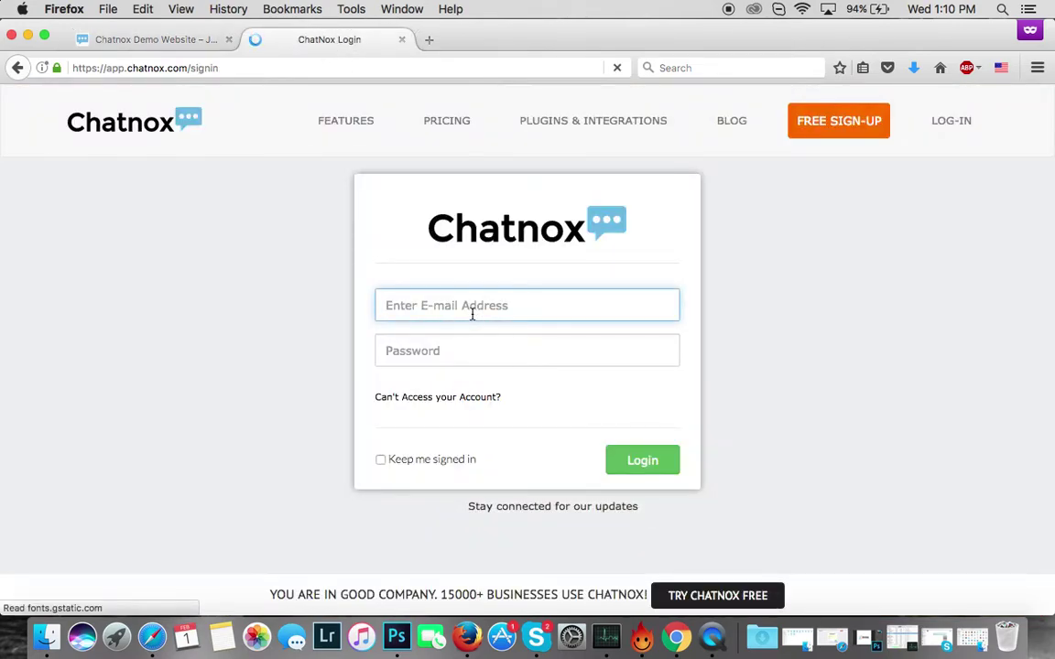
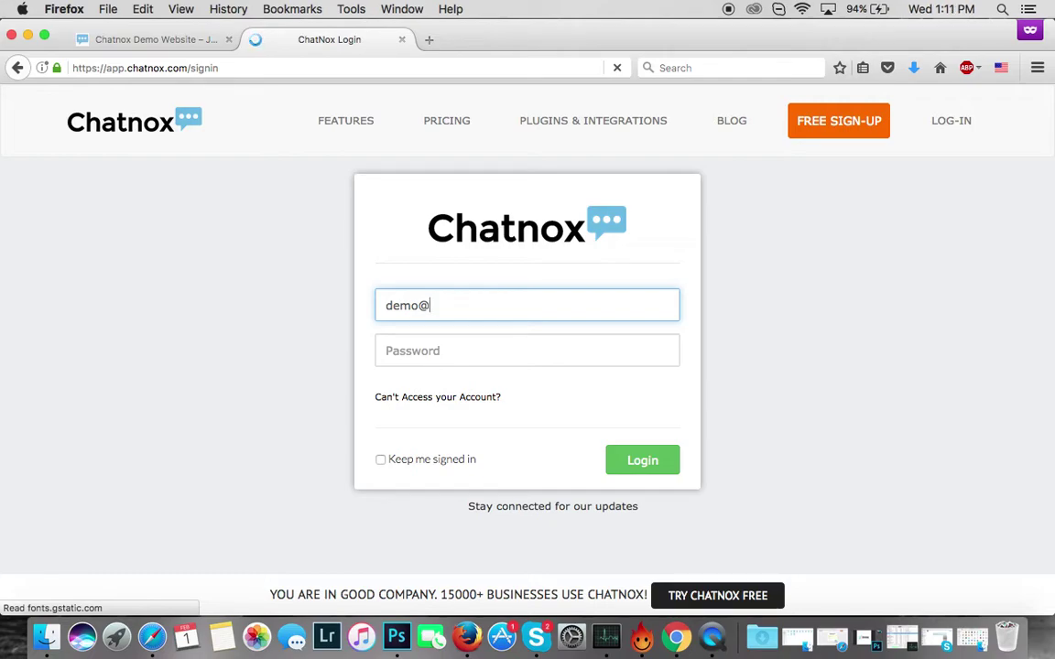
pyautogui.click(142, 39)
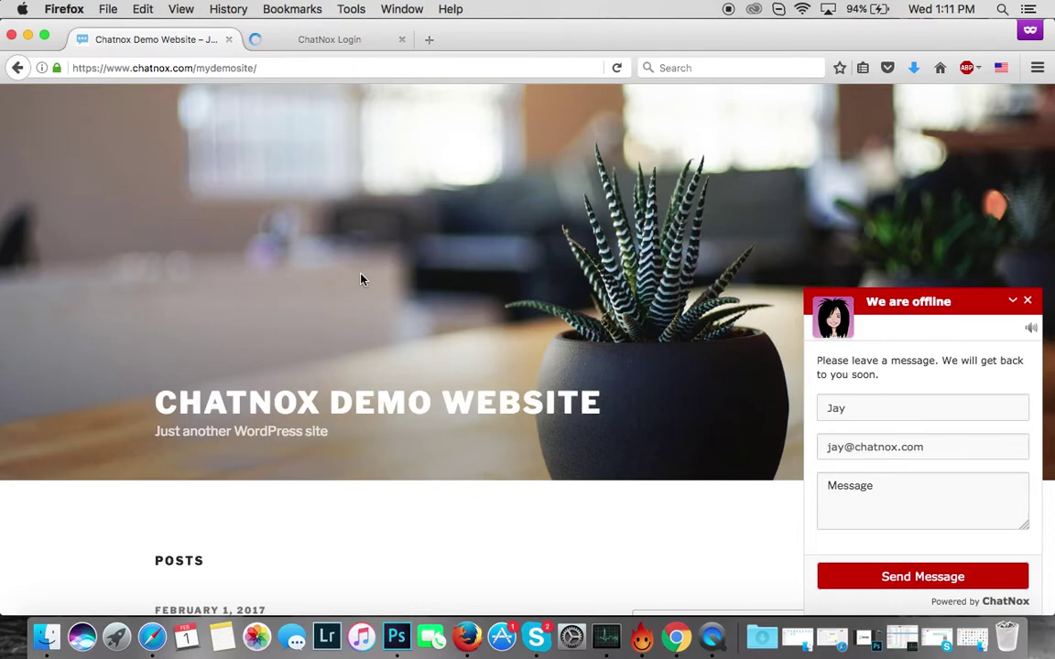
pyautogui.click(342, 39)
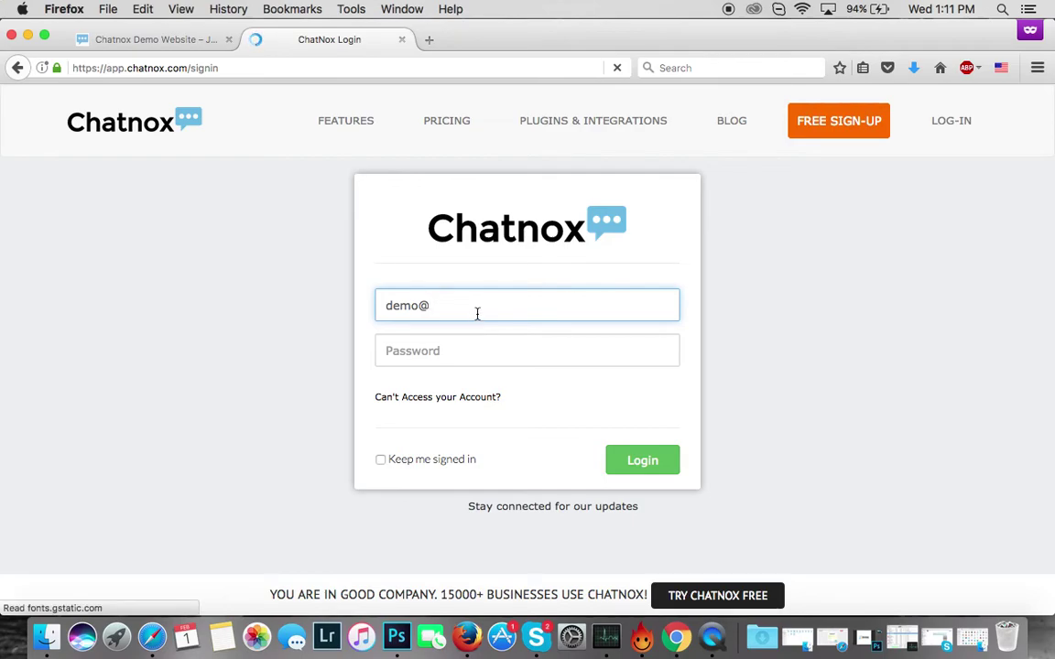
pyautogui.write('hatnox.com')
pyautogui.press('Tab')
pyautogui.write('dem')
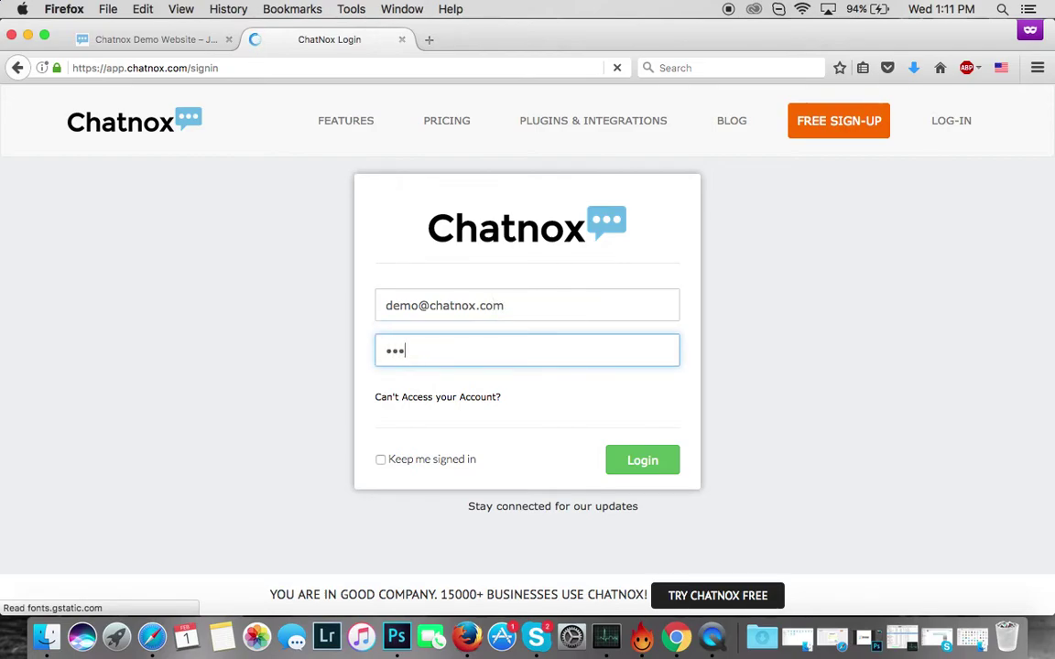
pyautogui.press('BackSpace')
pyautogui.press('BackSpace')
pyautogui.press('BackSpace')
pyautogui.write('de')
# - Log in and scroll through the Visitor Analytics chart and Weekly Summary tables
pyautogui.click(636, 450)
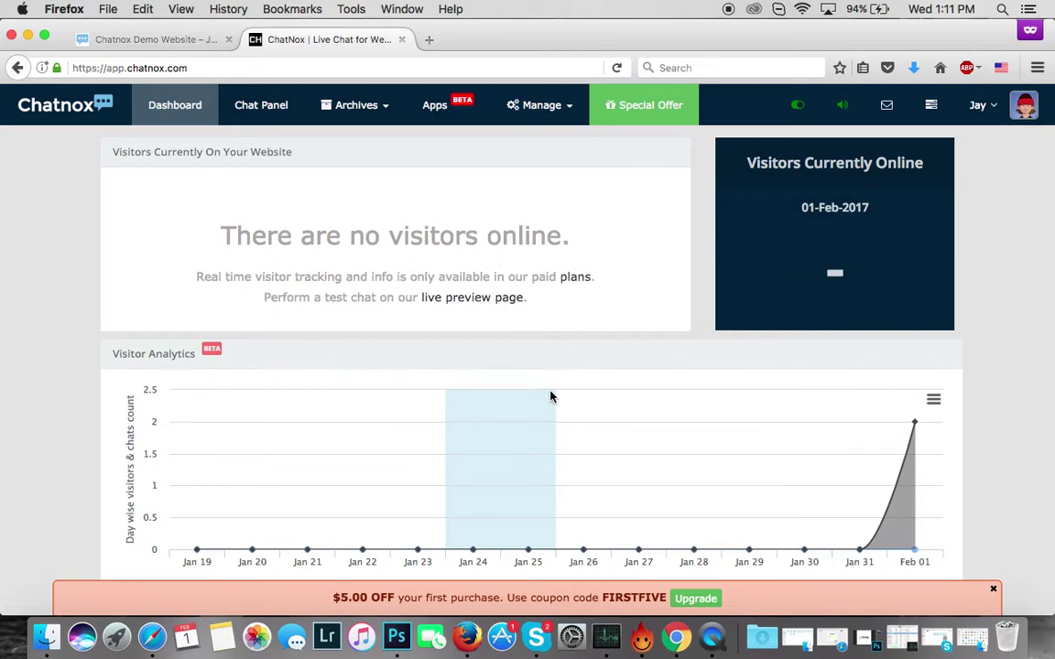
pyautogui.scroll(-5, 550, 396)
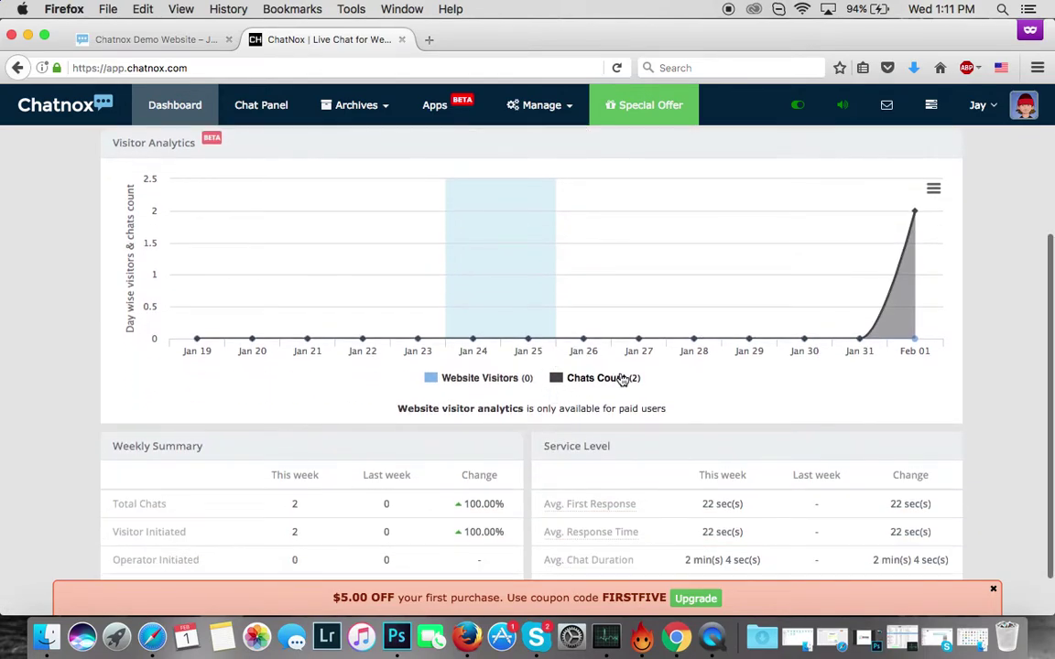
pyautogui.moveTo(821, 342)
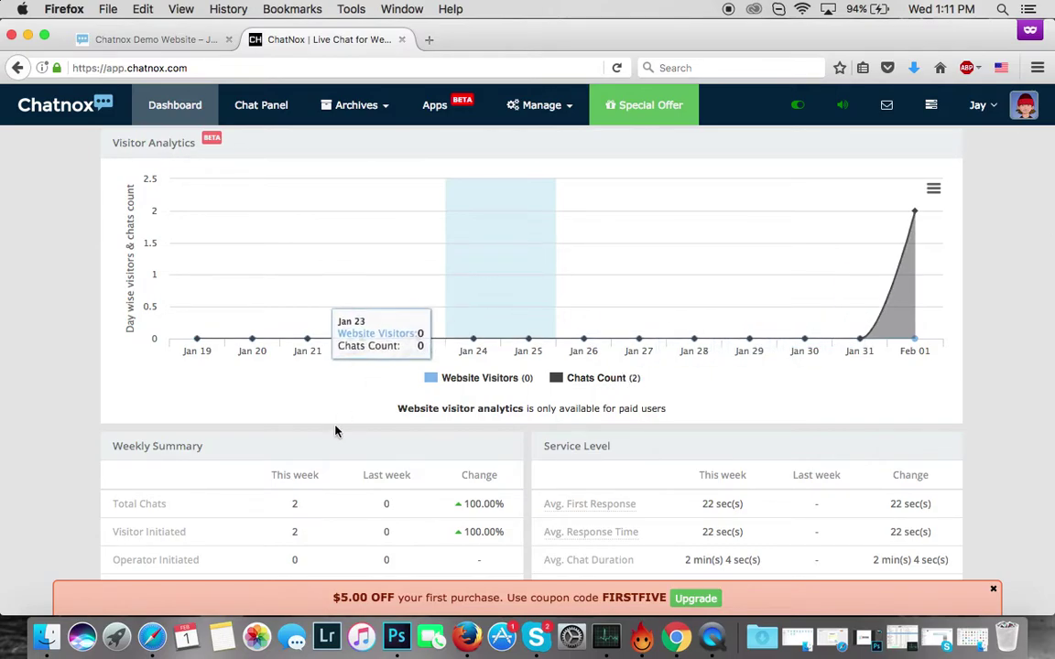
pyautogui.scroll(-1, 335, 432)
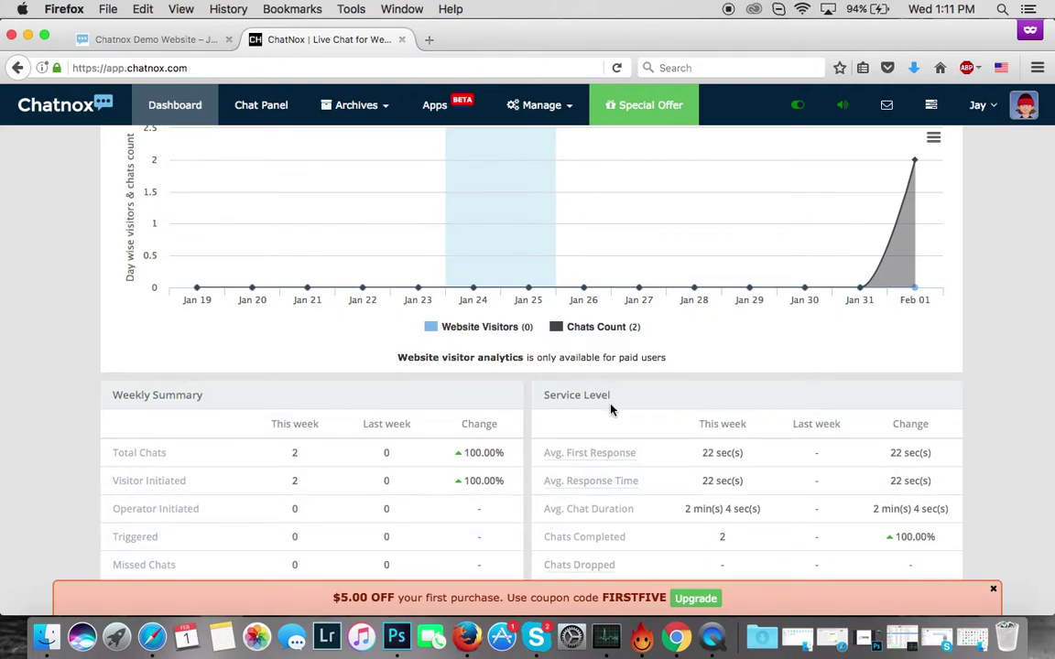
# - Open the Chat Panel, glance at the Archives dropdown, then open the Manage menu
pyautogui.scroll(-2, 785, 347)
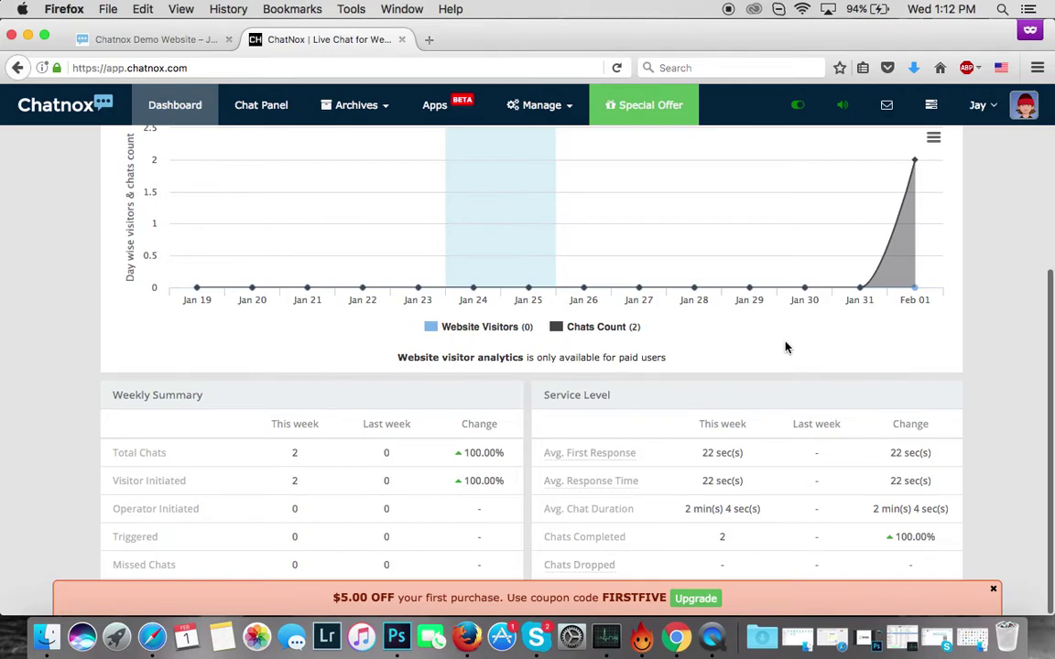
pyautogui.scroll(5, 785, 350)
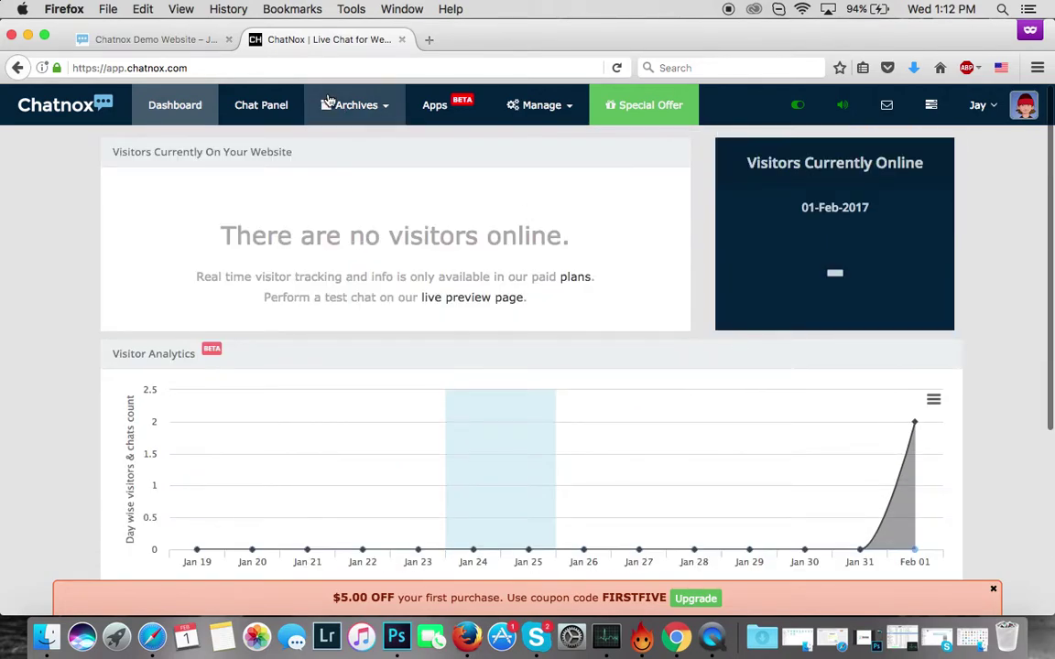
pyautogui.click(264, 125)
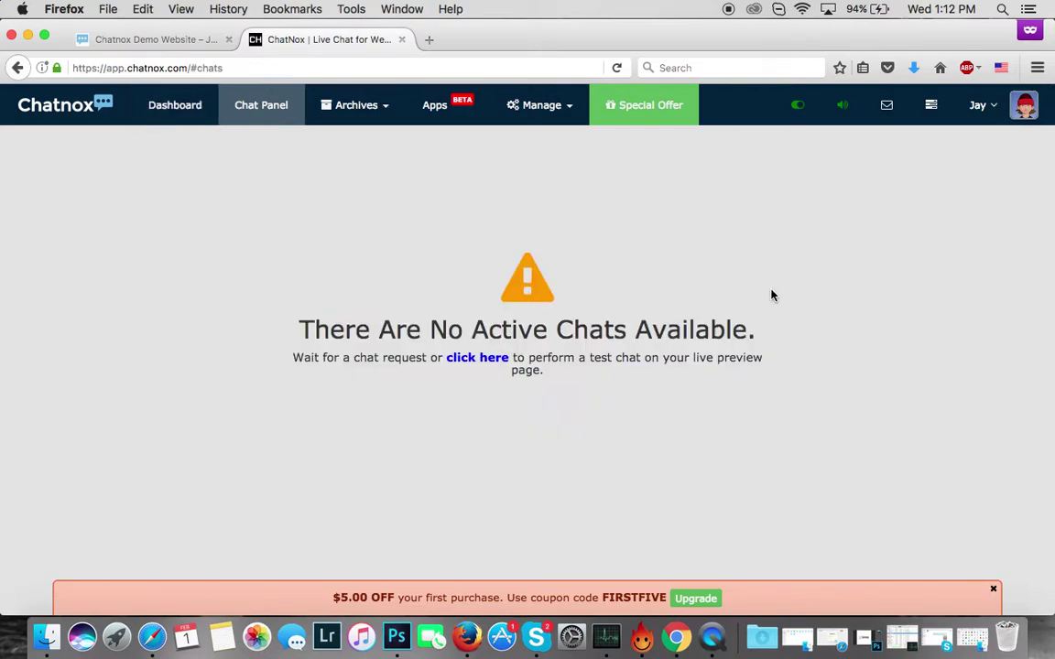
pyautogui.click(370, 119)
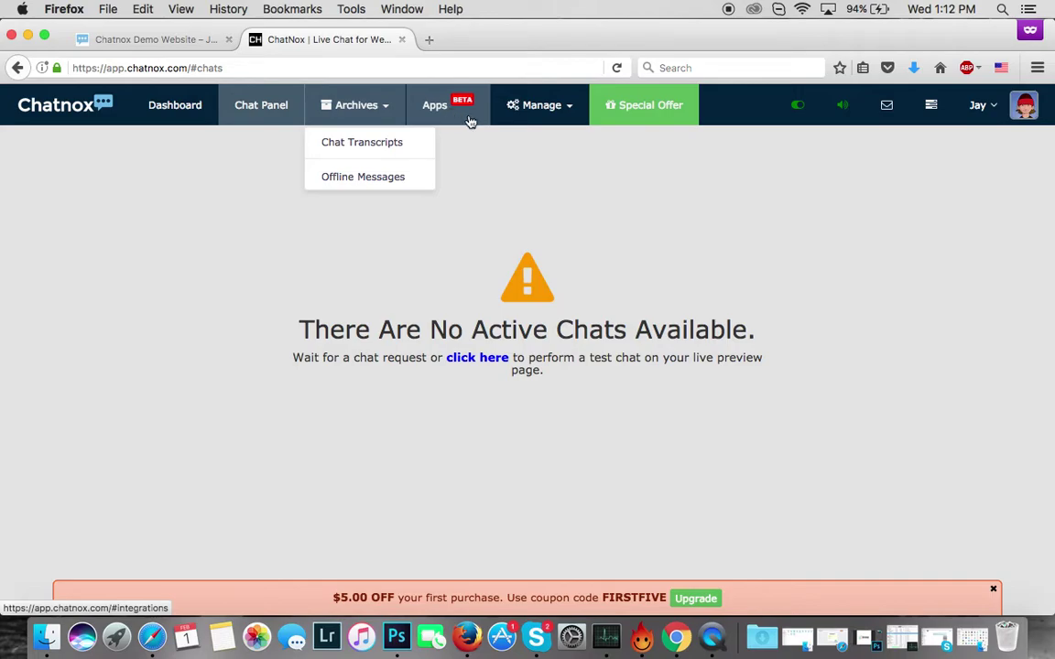
pyautogui.click(466, 156)
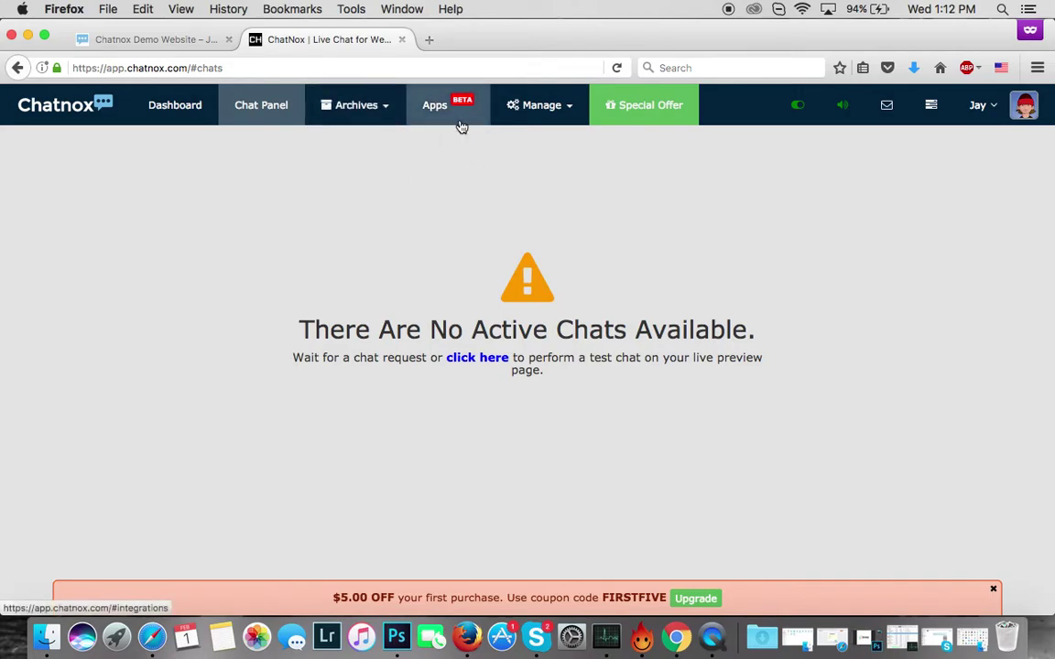
pyautogui.click(568, 114)
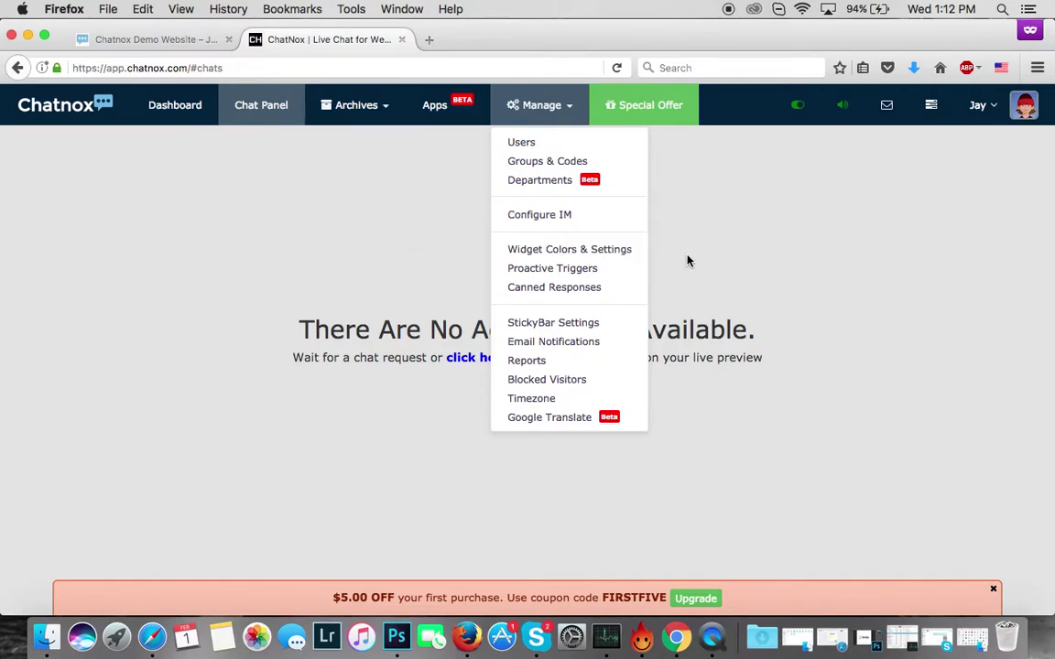
# - Choose Manage > Widget Colors & Settings, check the demo site, then open Custom Color
pyautogui.click(538, 253)
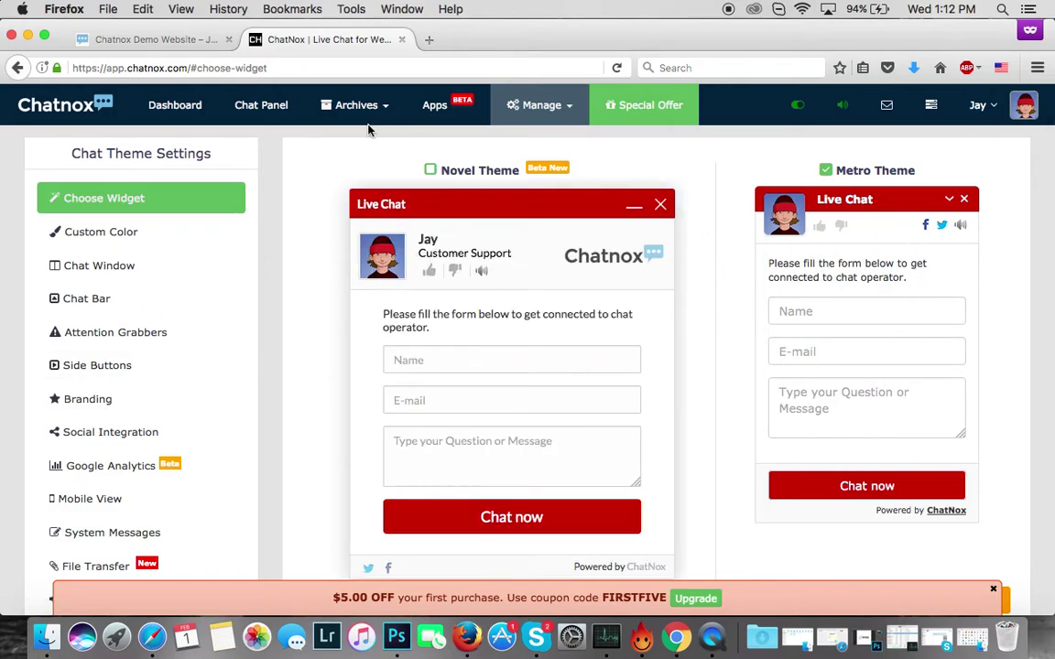
pyautogui.click(188, 40)
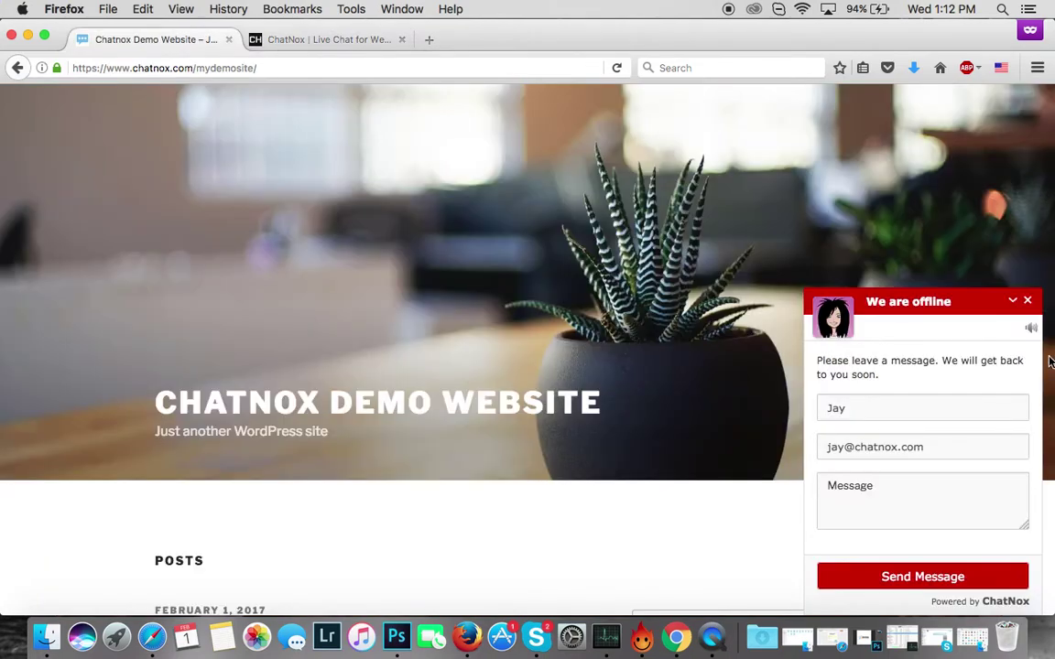
pyautogui.click(273, 32)
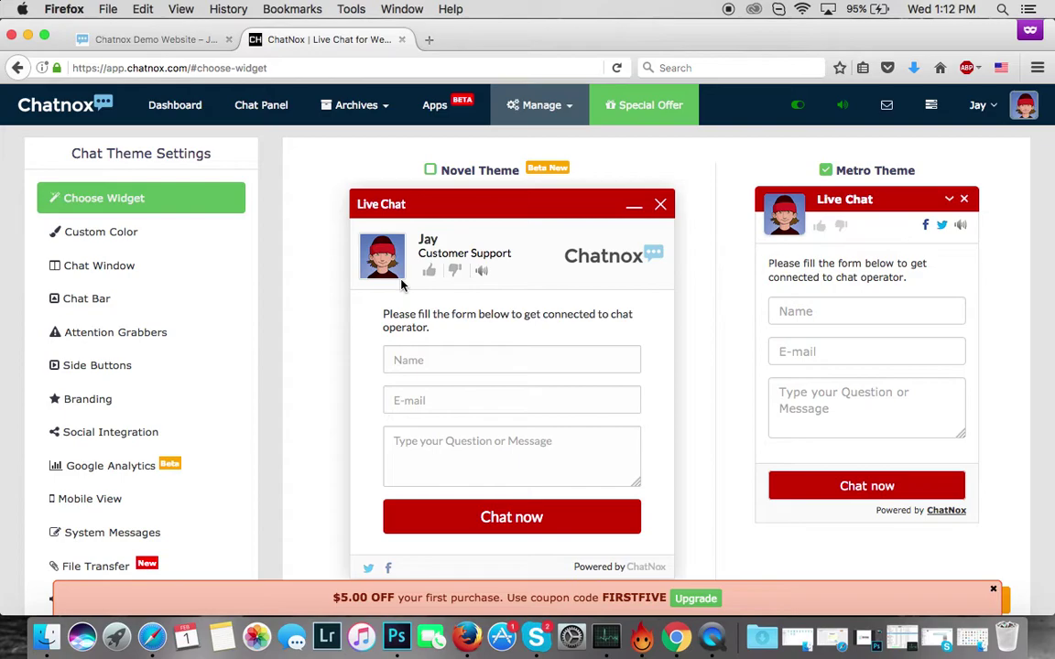
pyautogui.click(112, 234)
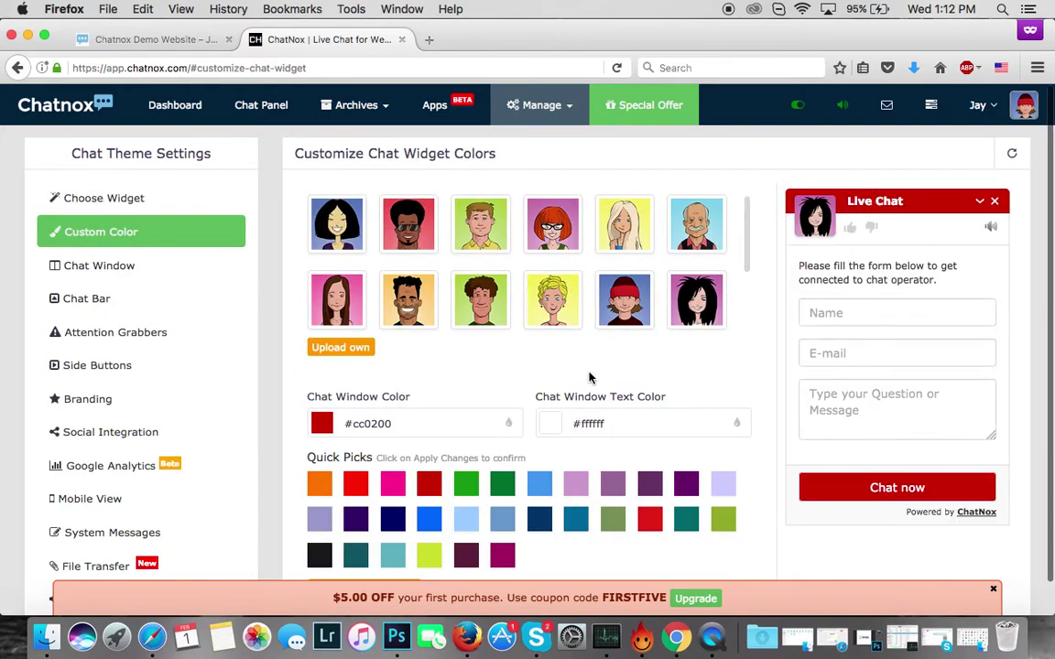
# - Set the Chat Window Color to #00050f, apply it, and view the dark widget on the site
pyautogui.scroll(-1, 590, 393)
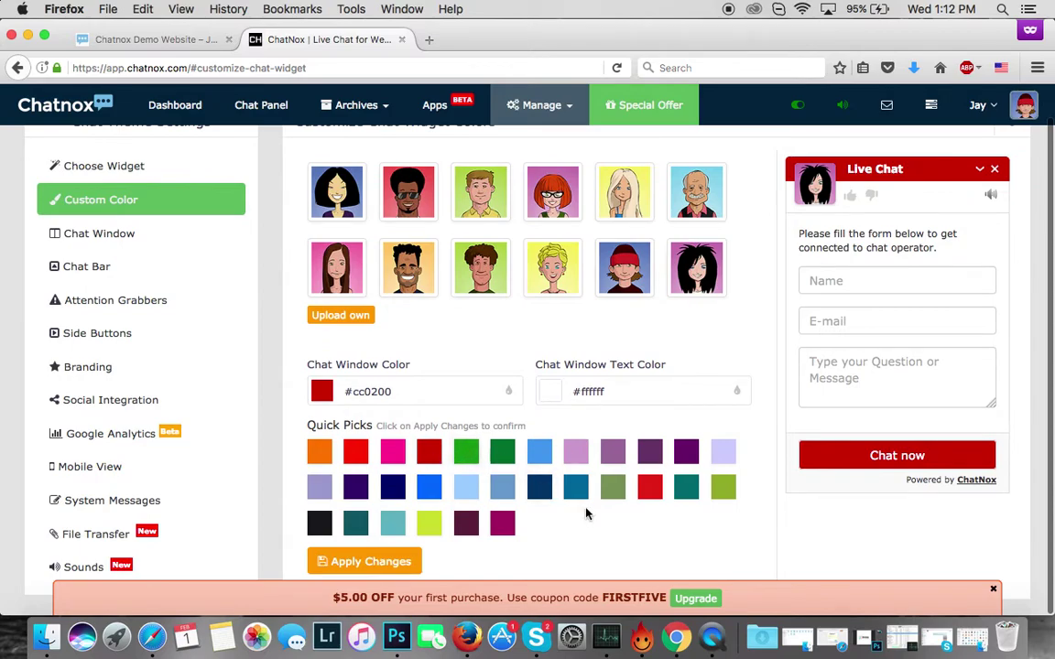
pyautogui.click(424, 392)
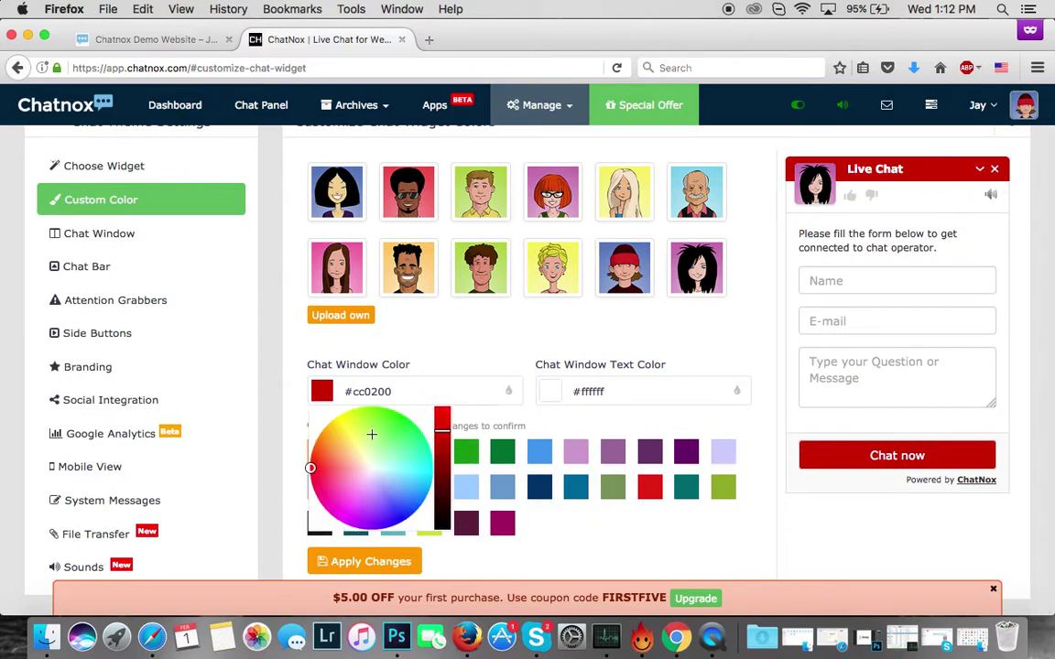
pyautogui.moveTo(313, 468); pyautogui.dragTo(443, 529)
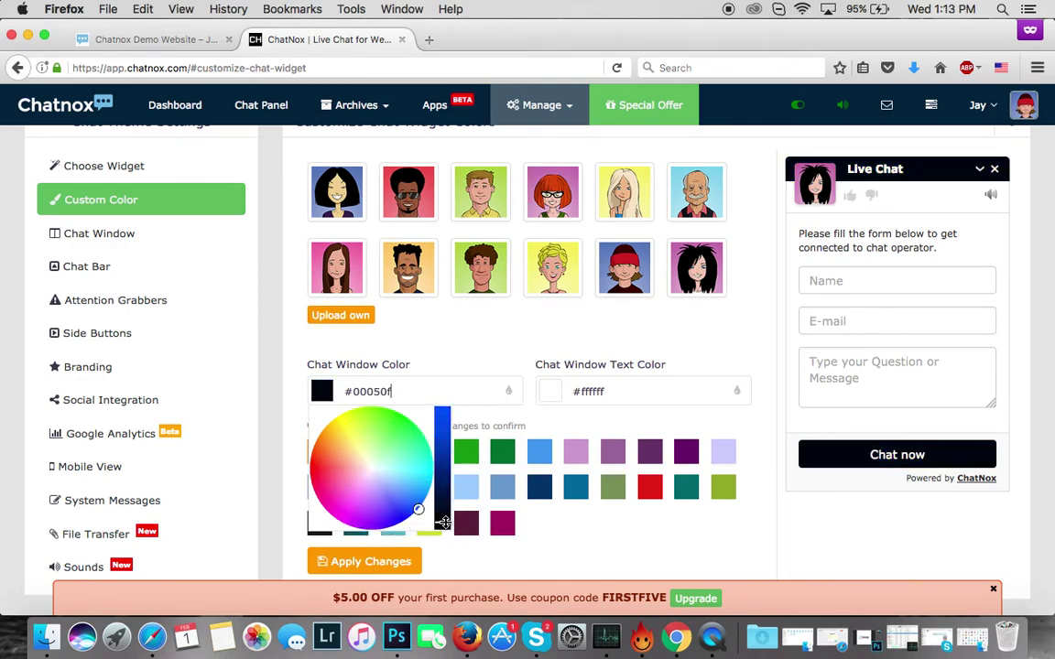
pyautogui.click(593, 429)
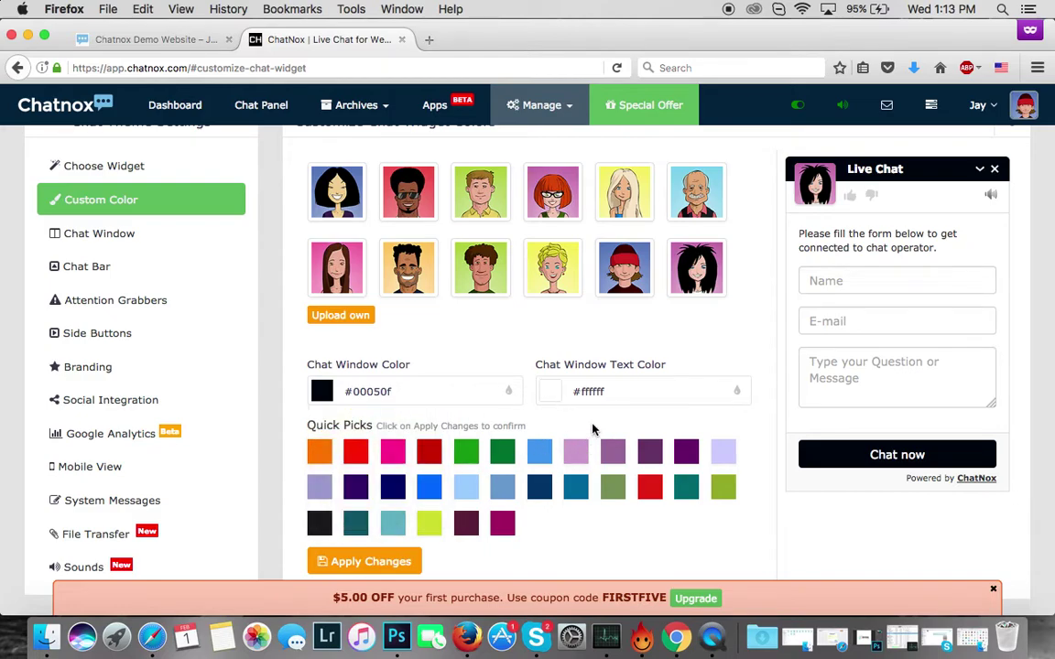
pyautogui.click(376, 561)
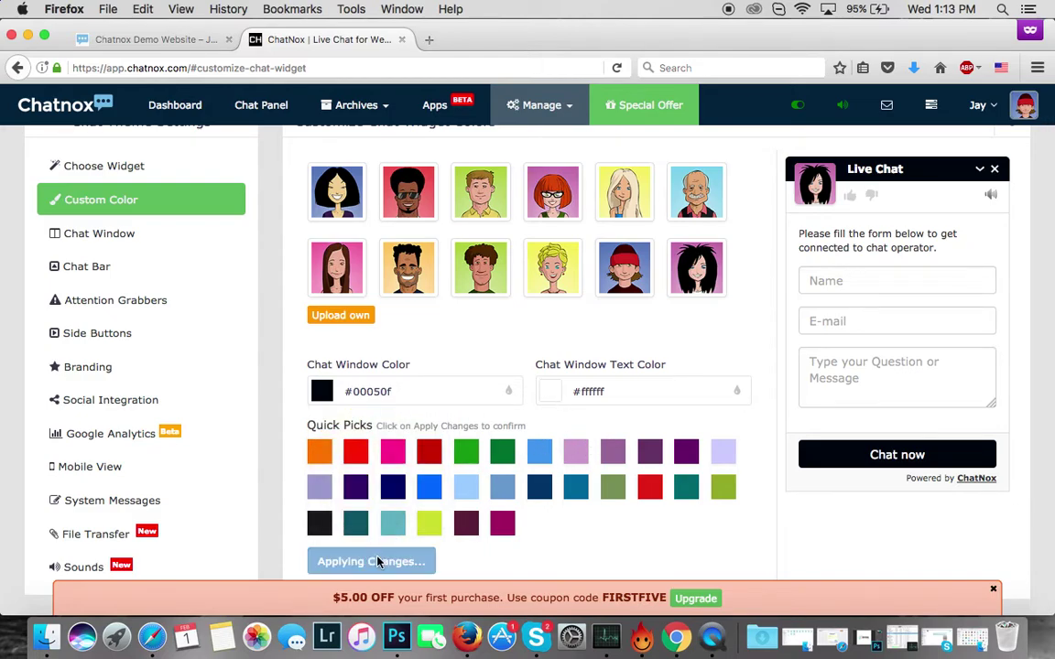
pyautogui.click(144, 41)
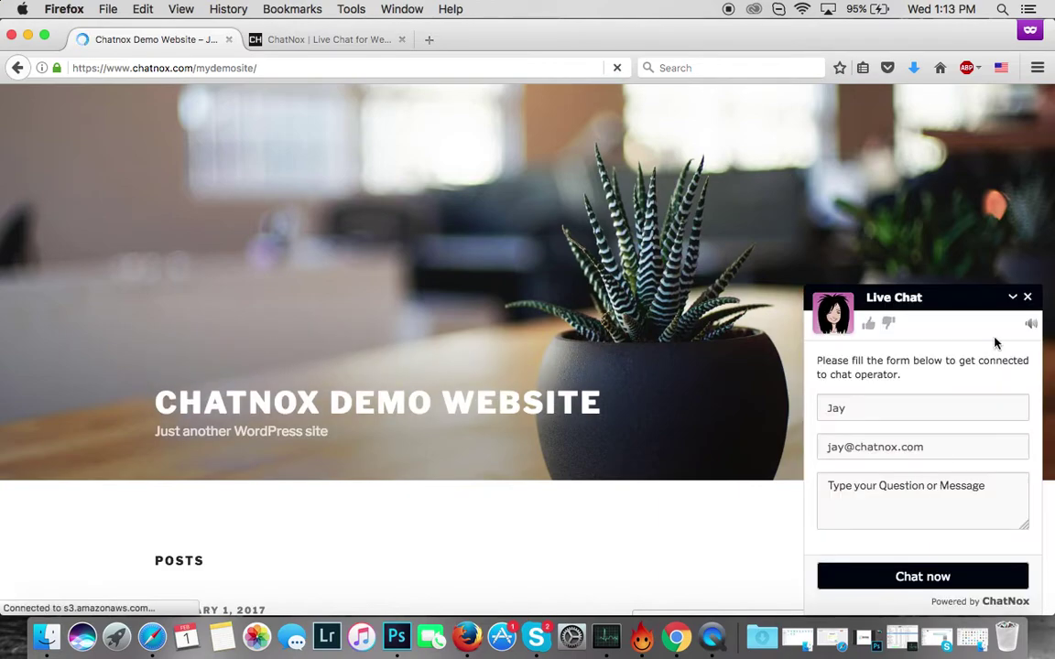
# - Collapse and reopen the now-black chat widget on the demo site, then return to ChatNox colour settings
pyautogui.click(1014, 298)
pyautogui.scroll(-10, 824, 436)
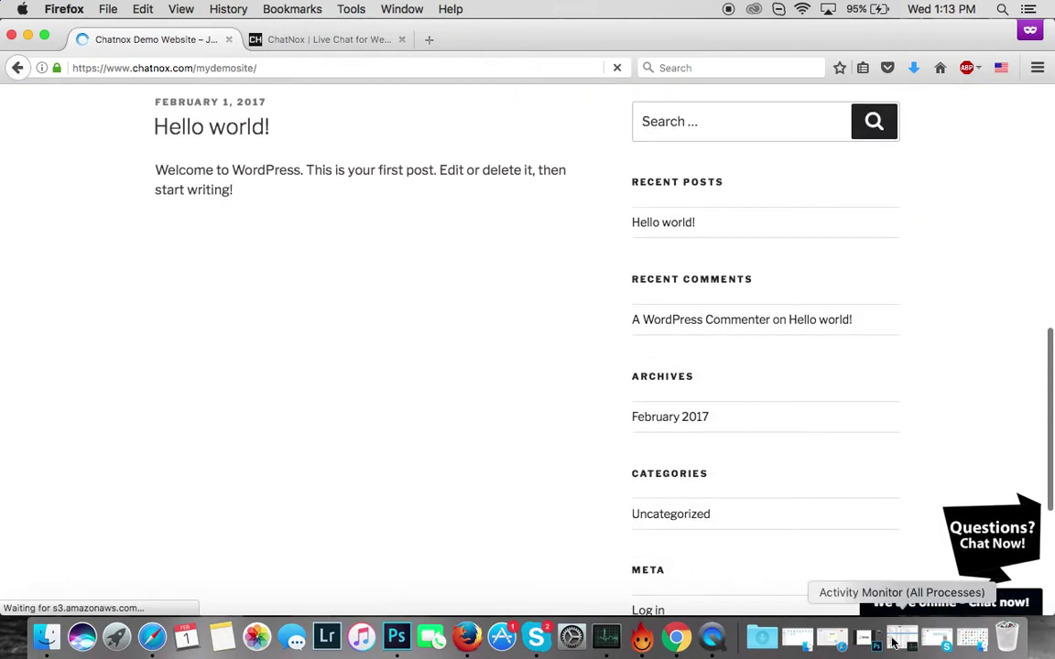
pyautogui.click(907, 602)
pyautogui.scroll(10, 513, 366)
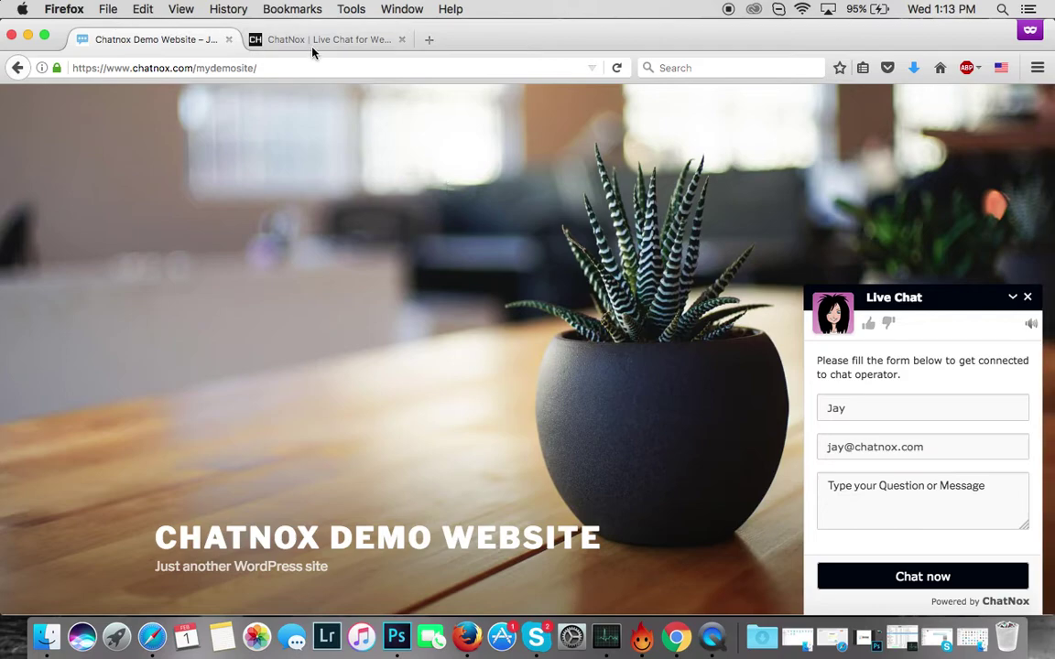
pyautogui.click(291, 40)
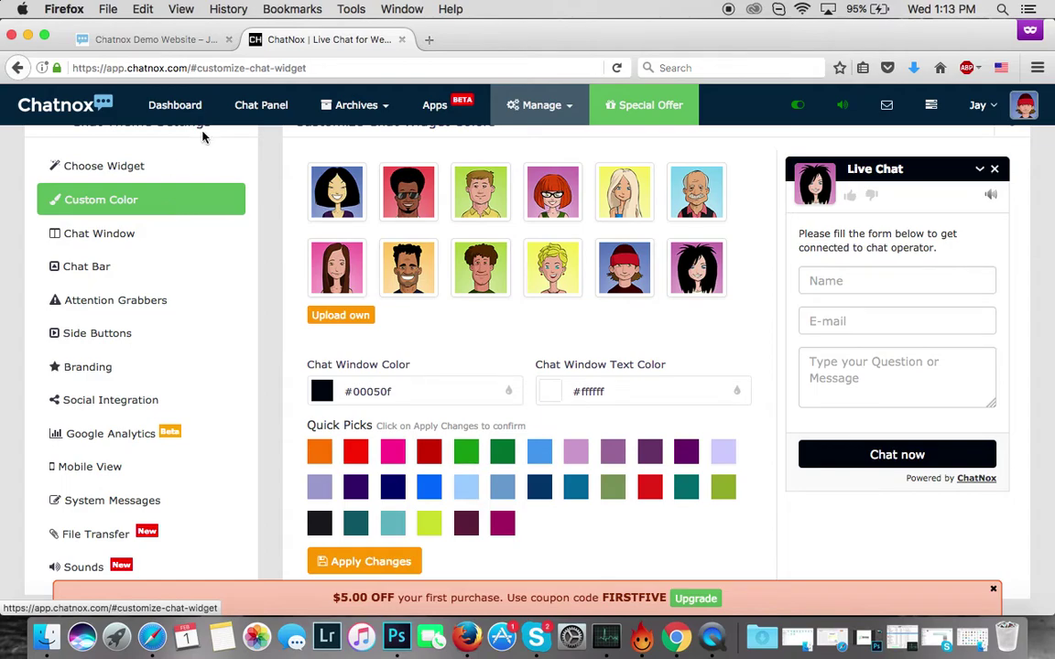
# - Enter the visitor's name in the demo site's chat widget
pyautogui.click(176, 112)
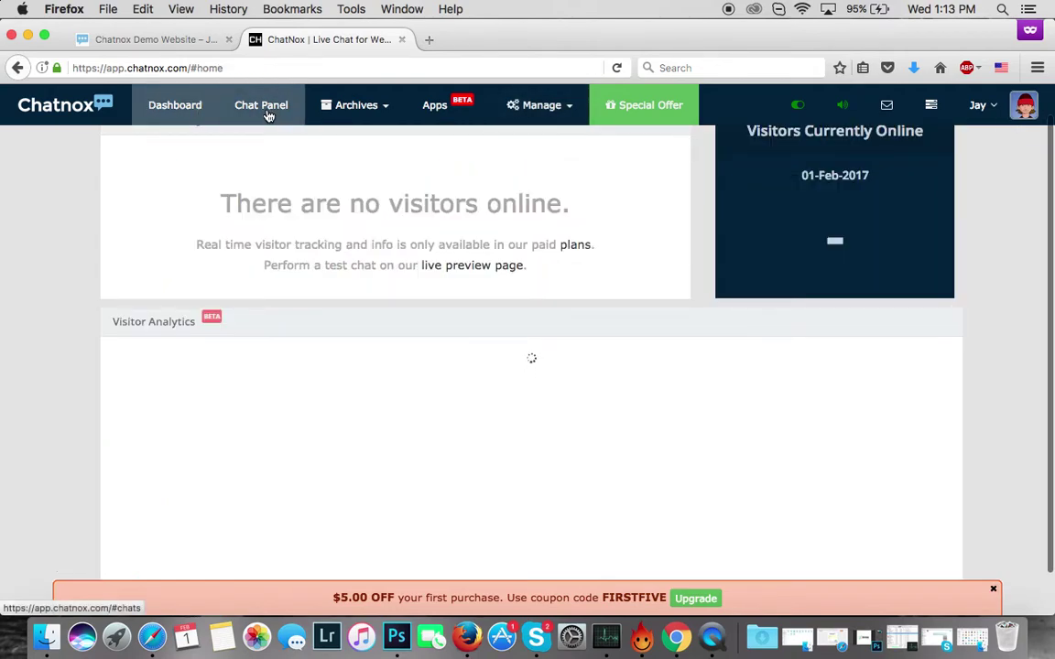
pyautogui.click(179, 39)
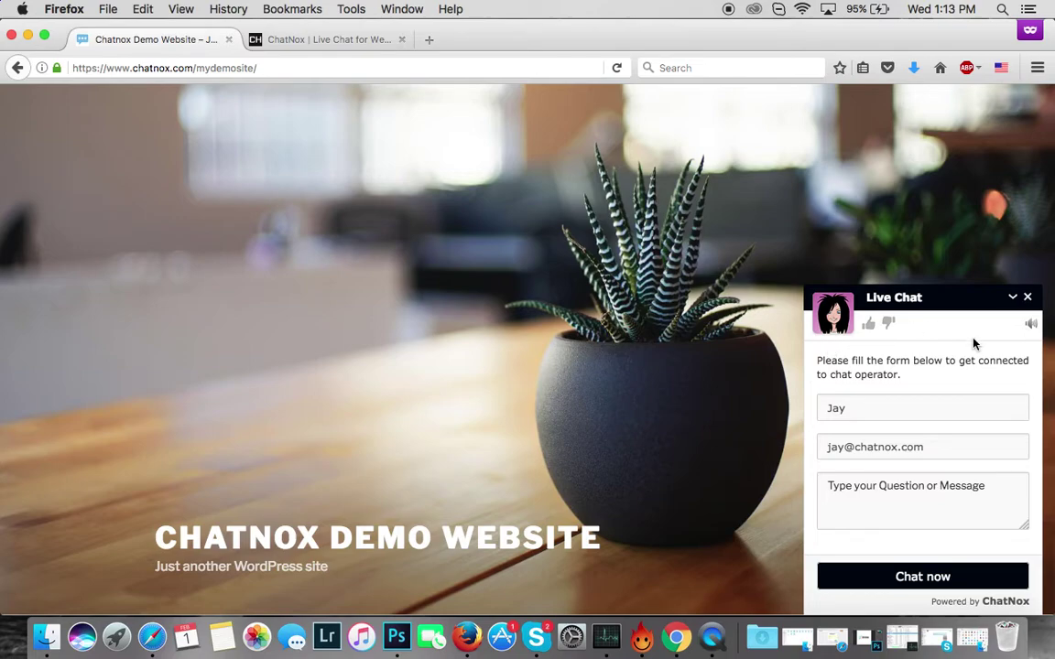
pyautogui.click(839, 409)
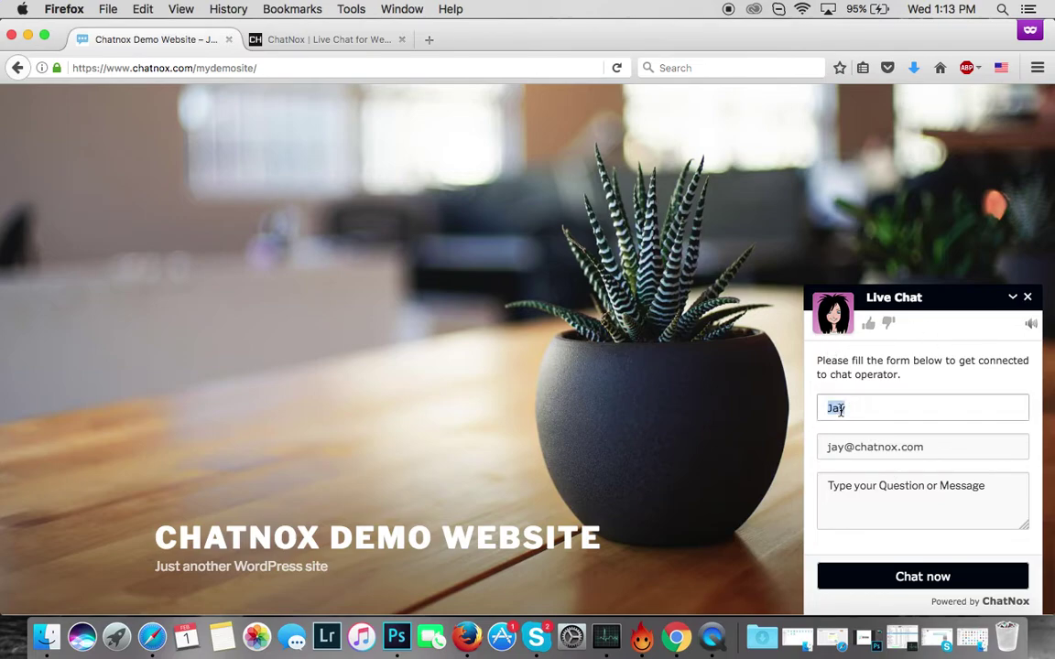
pyautogui.write('John')
pyautogui.press('Tab')
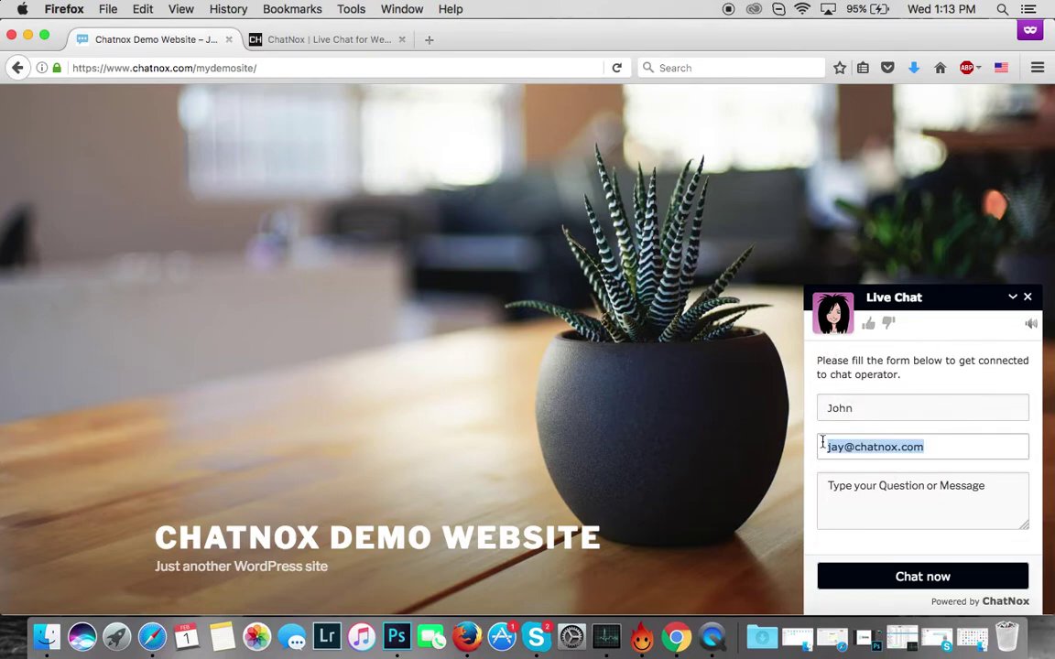
# - Fill in the visitor's e-mail and send 'I have a question can you help me please?'
pyautogui.doubleClick(833, 449)
pyautogui.write('john')
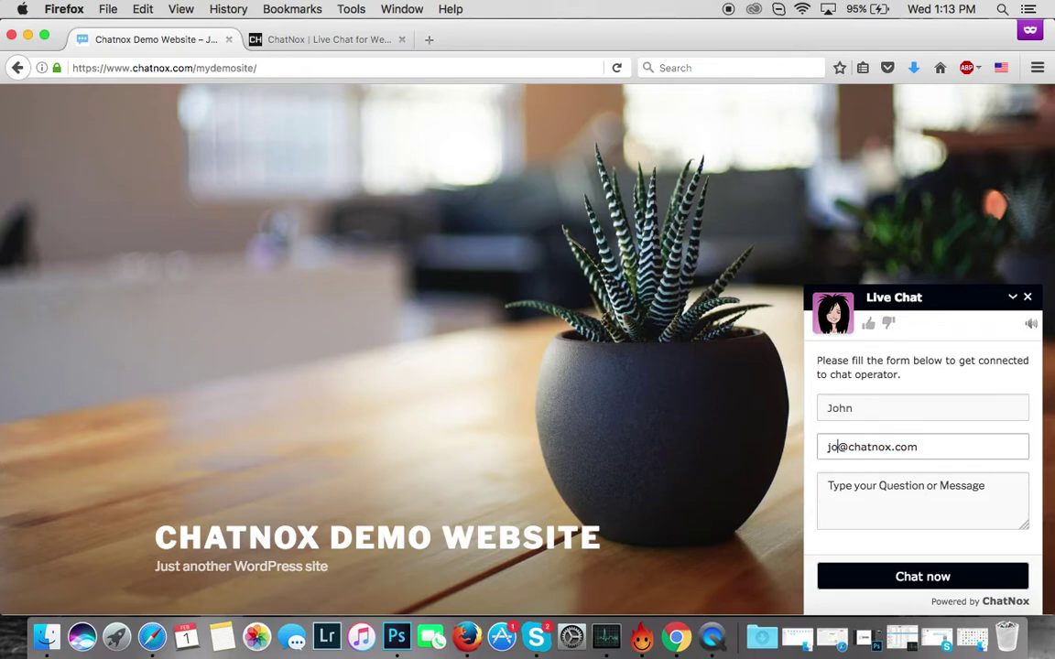
pyautogui.press('Tab')
pyautogui.write('I h')
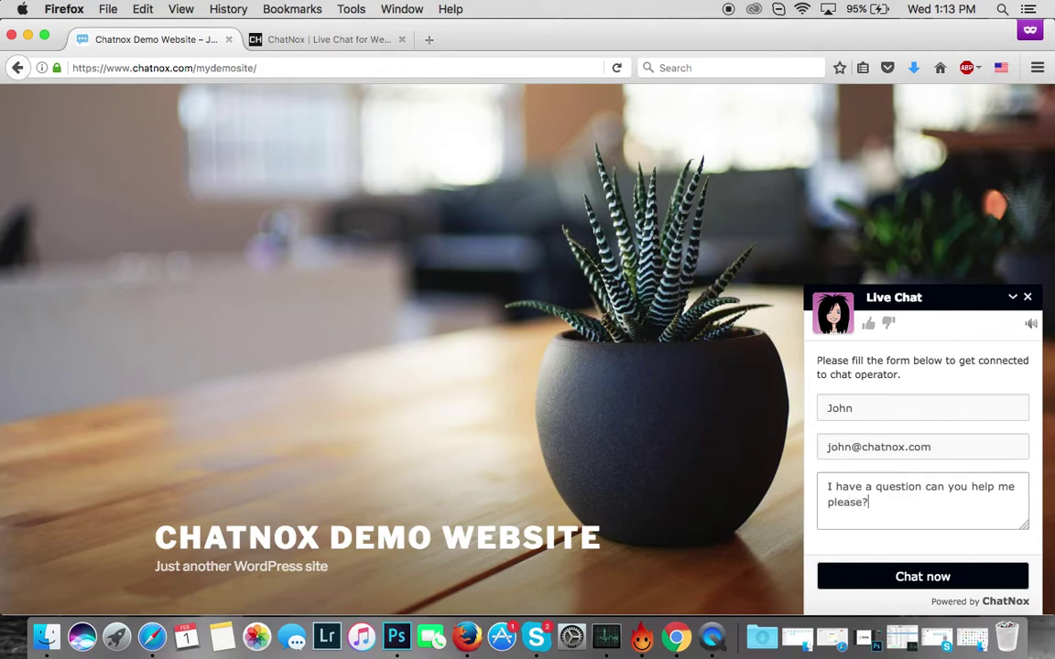
pyautogui.press('Return')
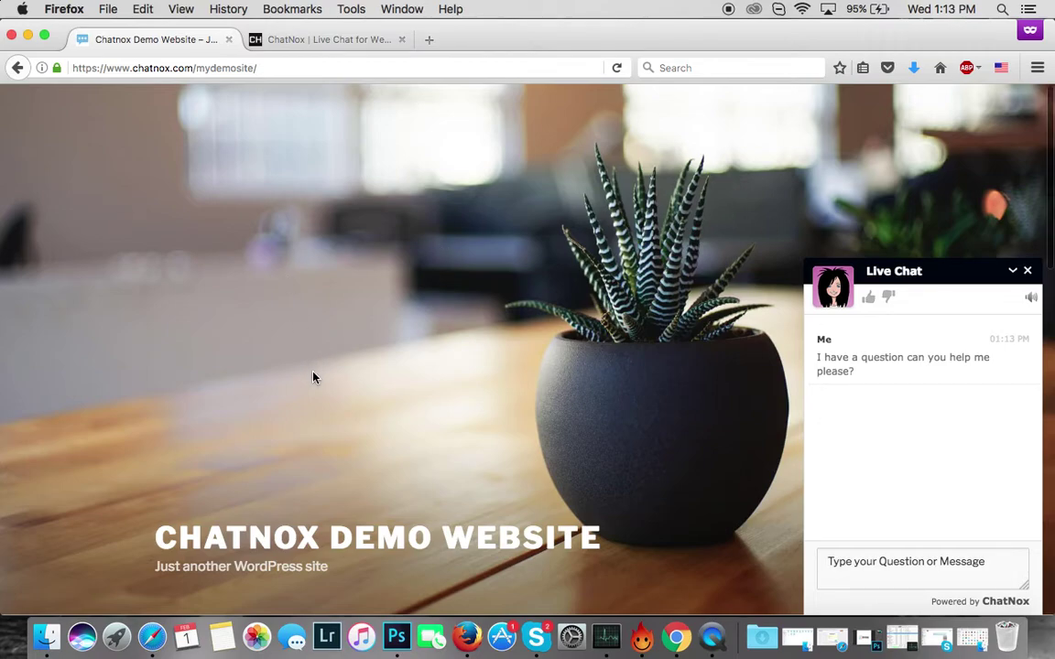
# - Open the visitor's incoming chat from ChatNox's New Chat notification
pyautogui.click(326, 42)
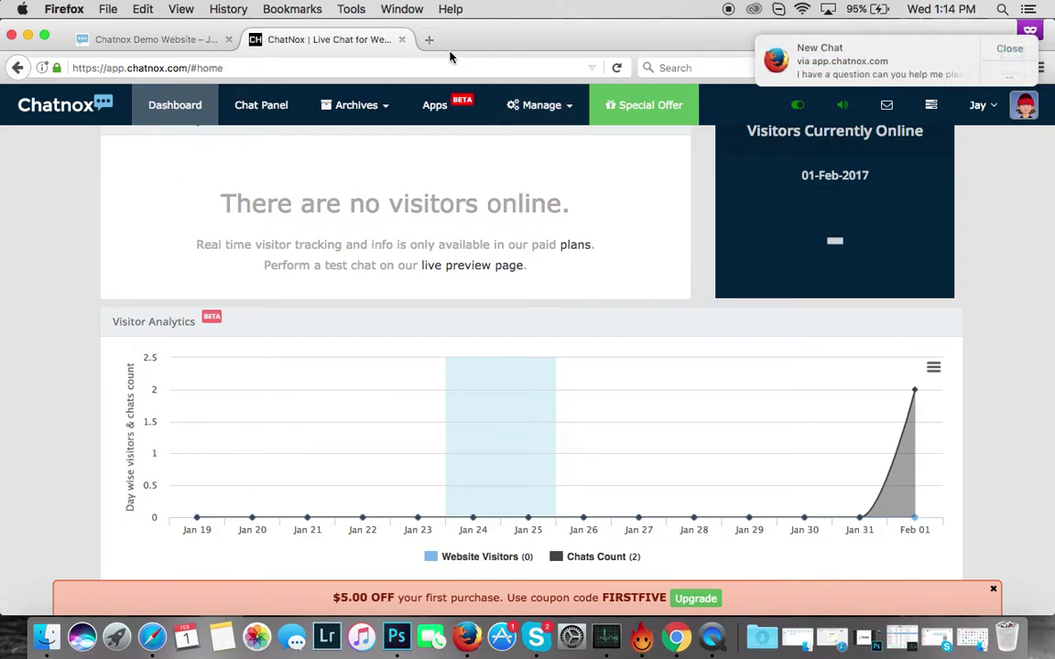
pyautogui.click(774, 62)
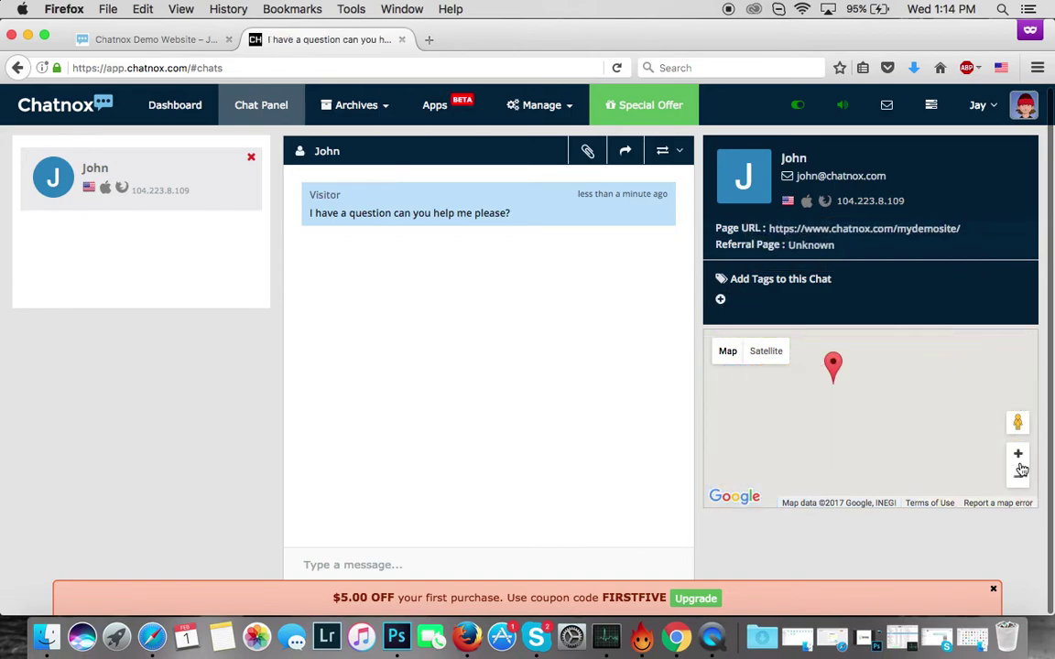
# - Dismiss the coupon banner, send the 'Hi' welcome greeting, and view it on the demo site
pyautogui.click(370, 563)
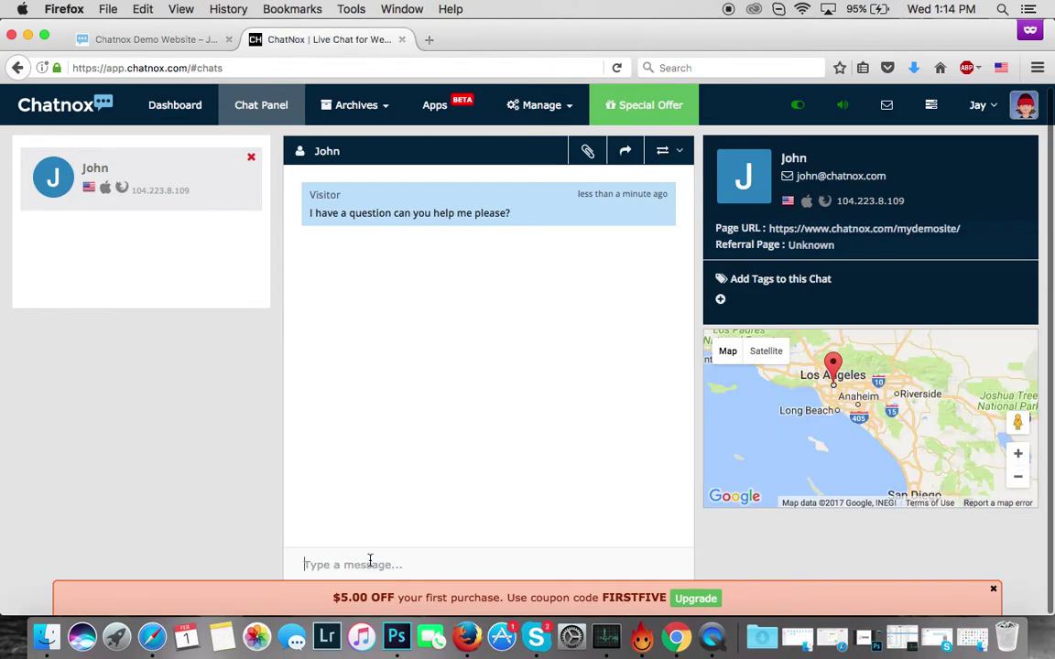
pyautogui.click(993, 589)
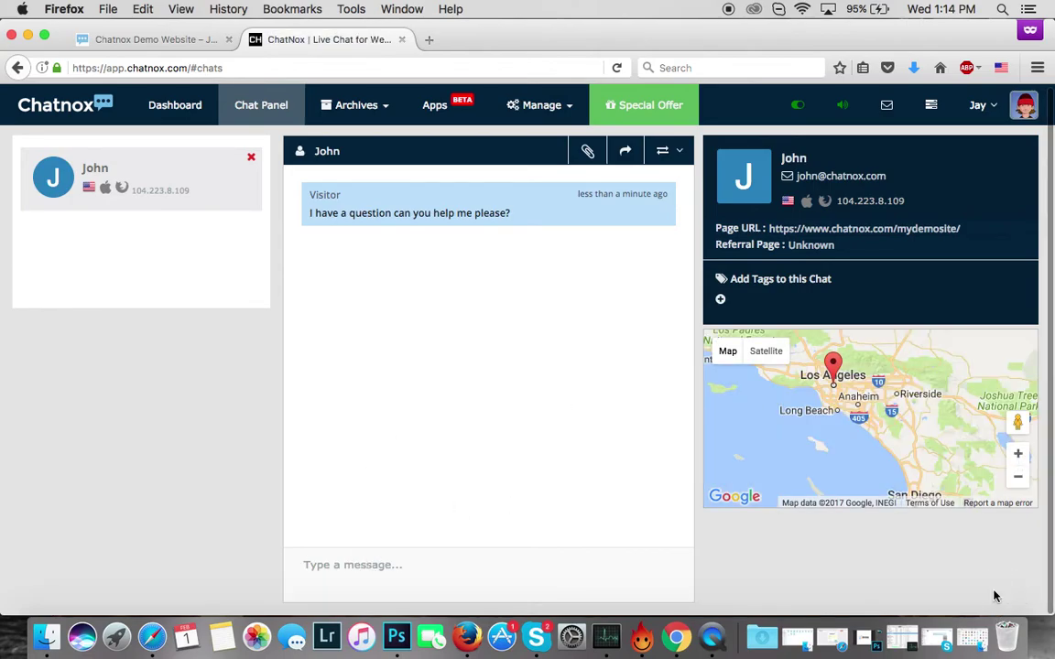
pyautogui.click(548, 583)
pyautogui.write('Hi')
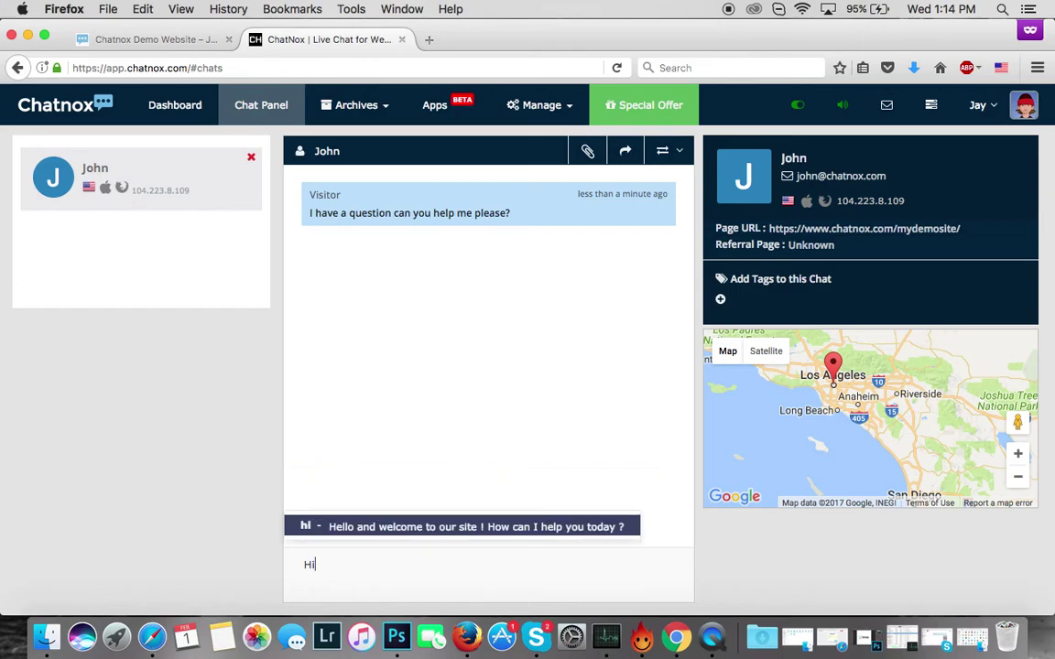
pyautogui.press('Return')
pyautogui.press('Return')
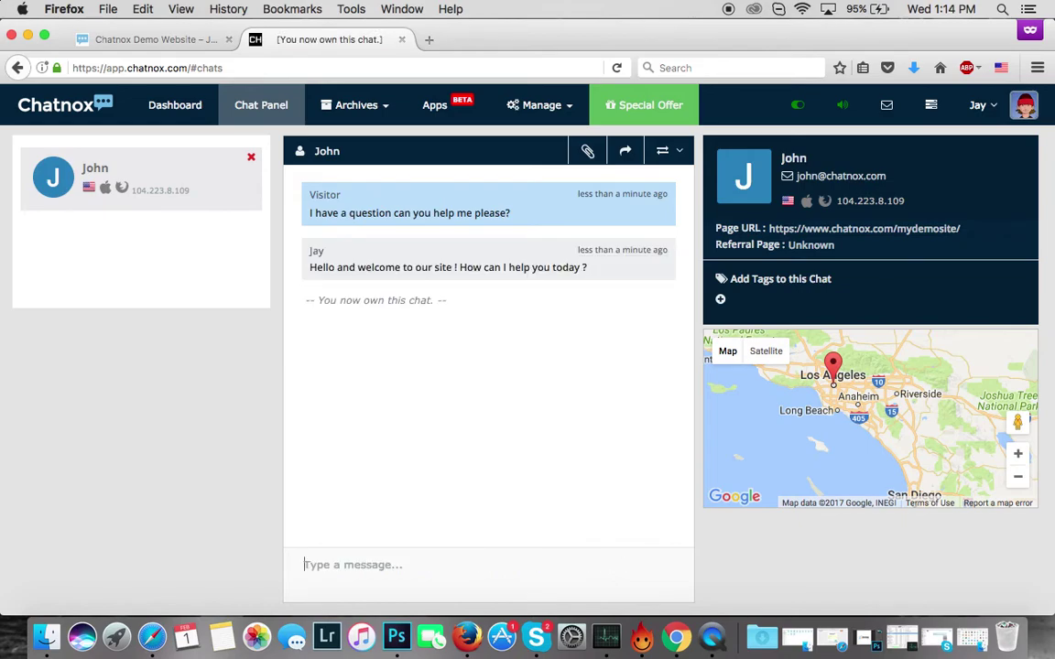
pyautogui.click(197, 43)
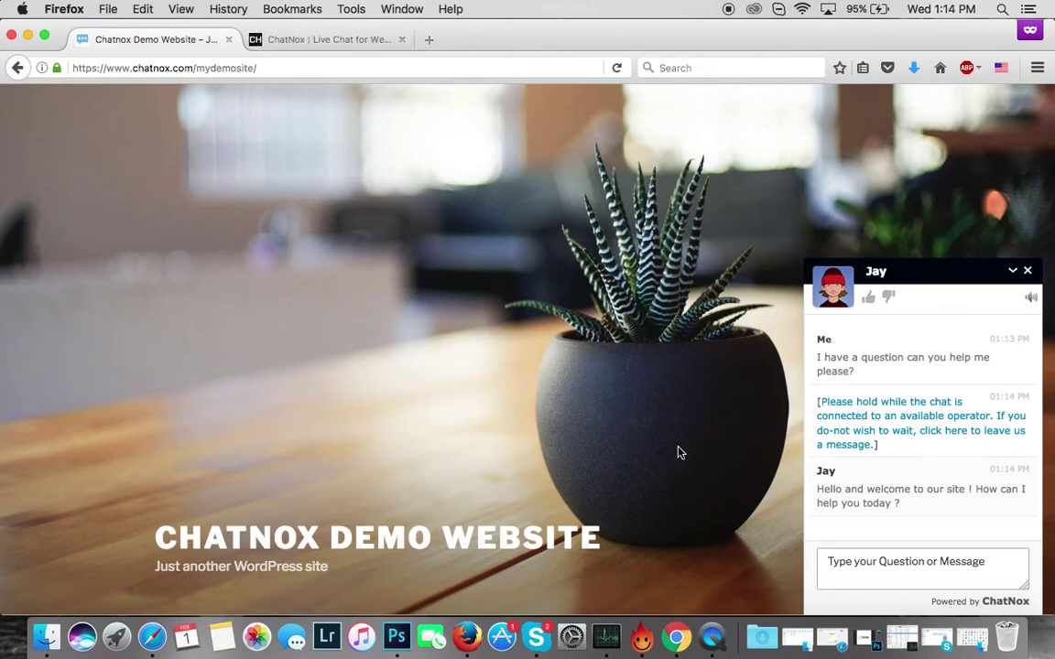
# - Go back to ChatNox's Chat Panel showing the visitor's question and the welcome reply
pyautogui.click(334, 41)
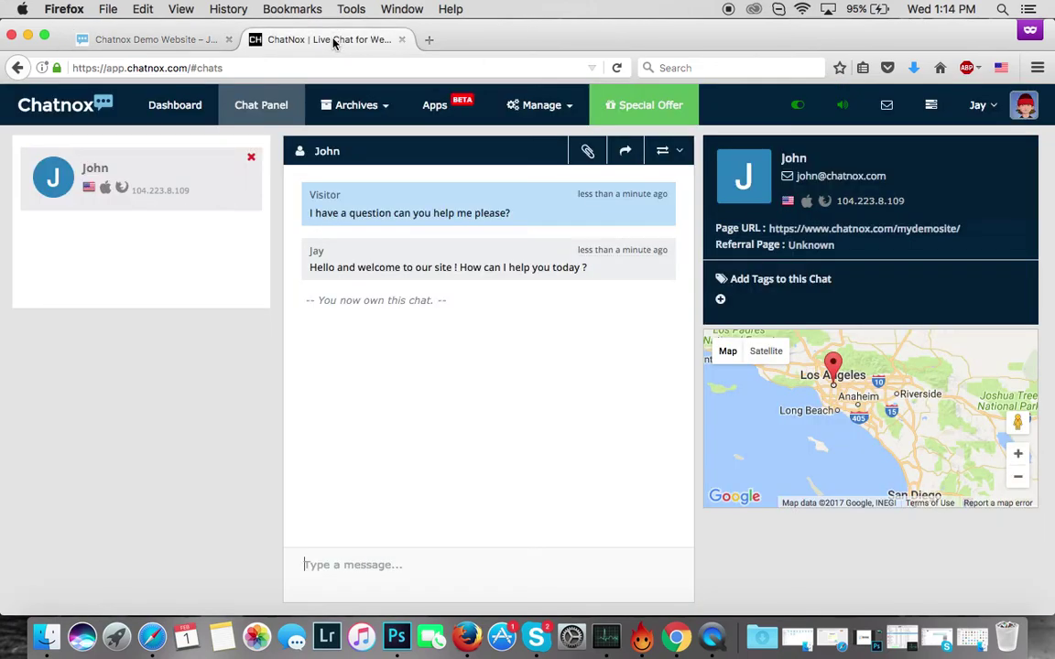